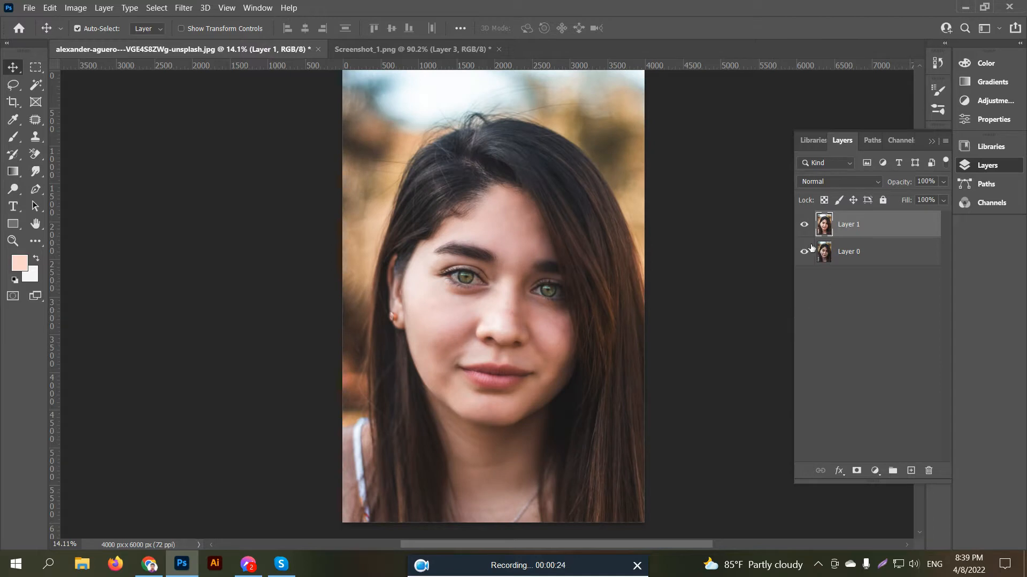
Compare the portrait with and without its retouched layer, and show Layer 1 copy and Layer 3 in Screenshot_1.png.
{"action": "left_click", "coordinate": [804, 225]}
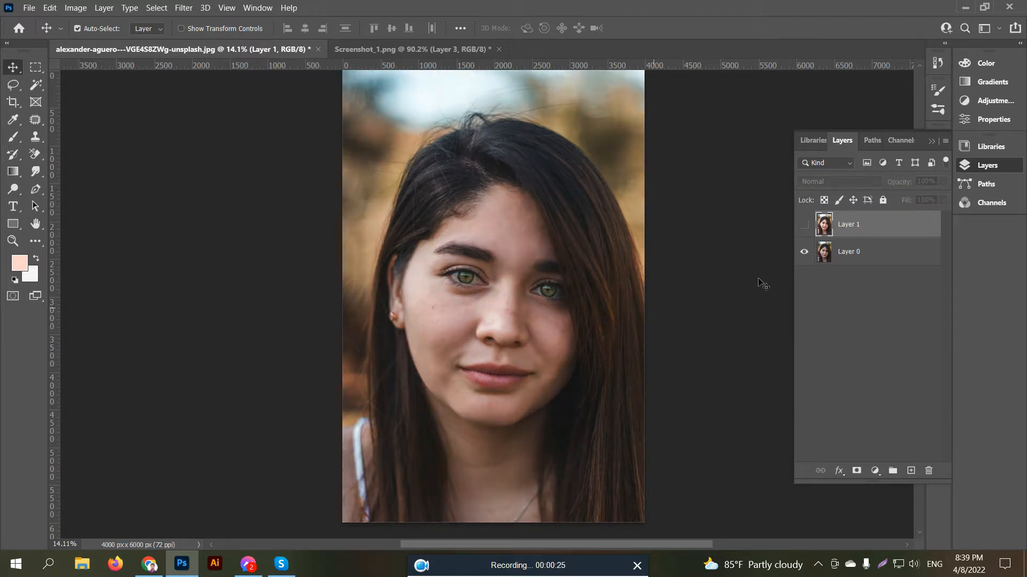
{"action": "left_click", "coordinate": [804, 226]}
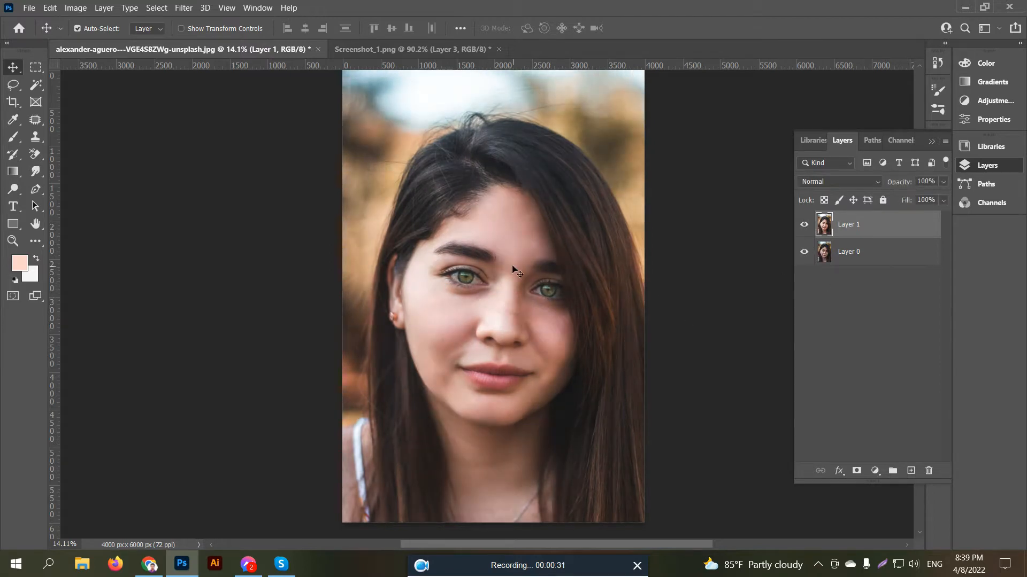
{"action": "left_click", "coordinate": [431, 49]}
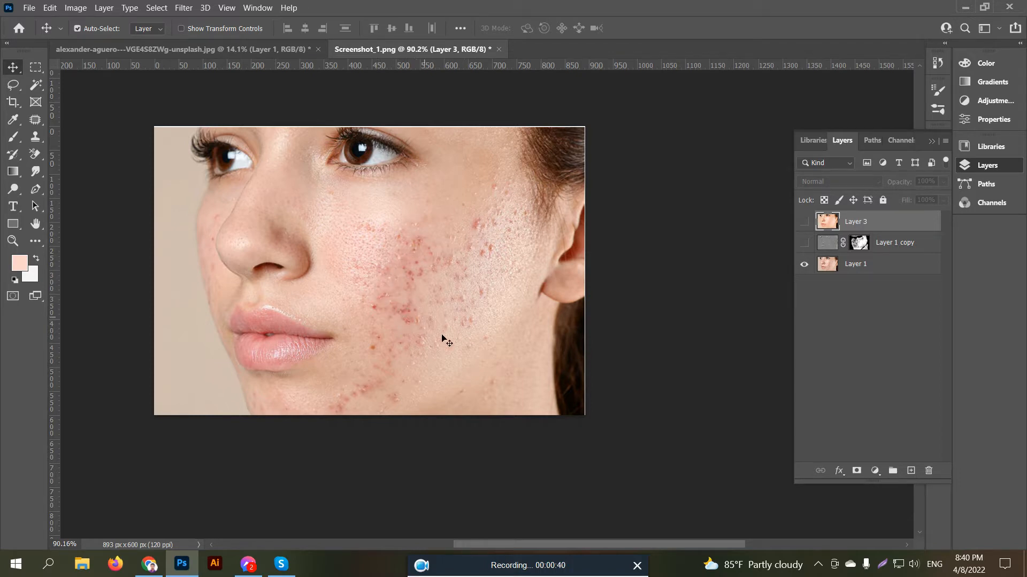
{"action": "left_click", "coordinate": [804, 244]}
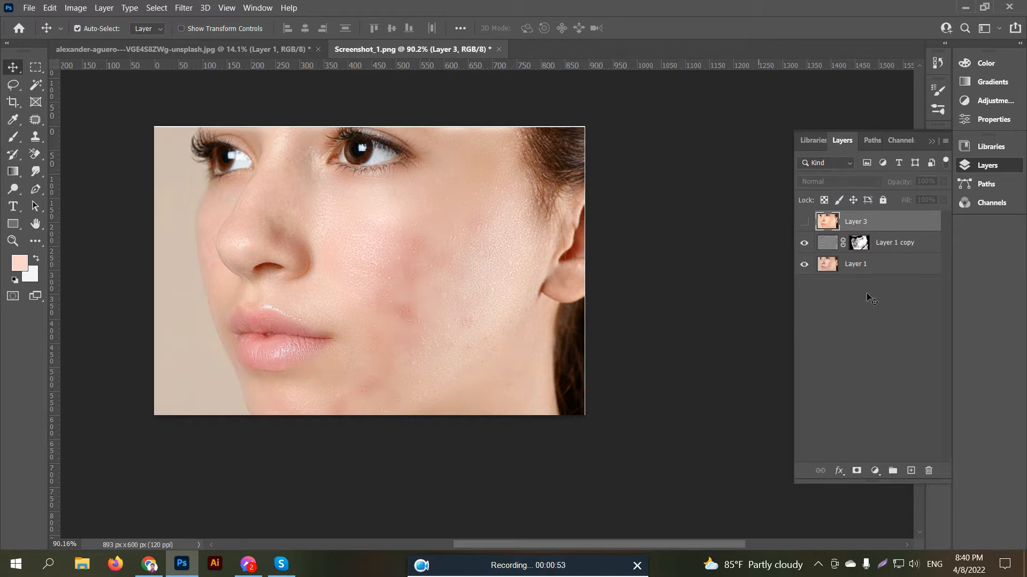
{"action": "left_click", "coordinate": [803, 223]}
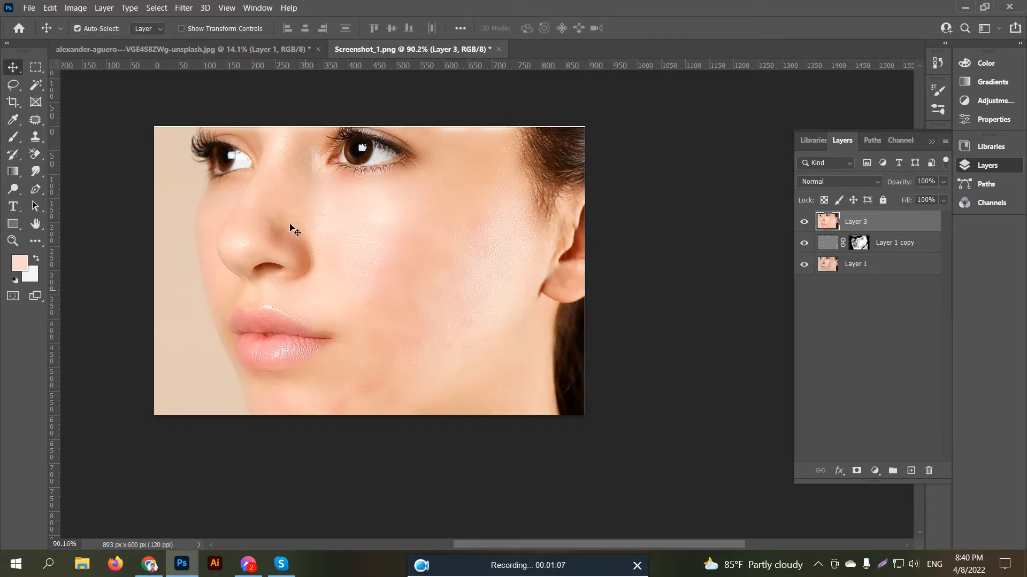
Delete Layer 3 and Layer 1 copy from Screenshot_1.png.
{"action": "left_click", "coordinate": [878, 243]}
{"action": "left_click", "coordinate": [878, 226], "text": "shift"}
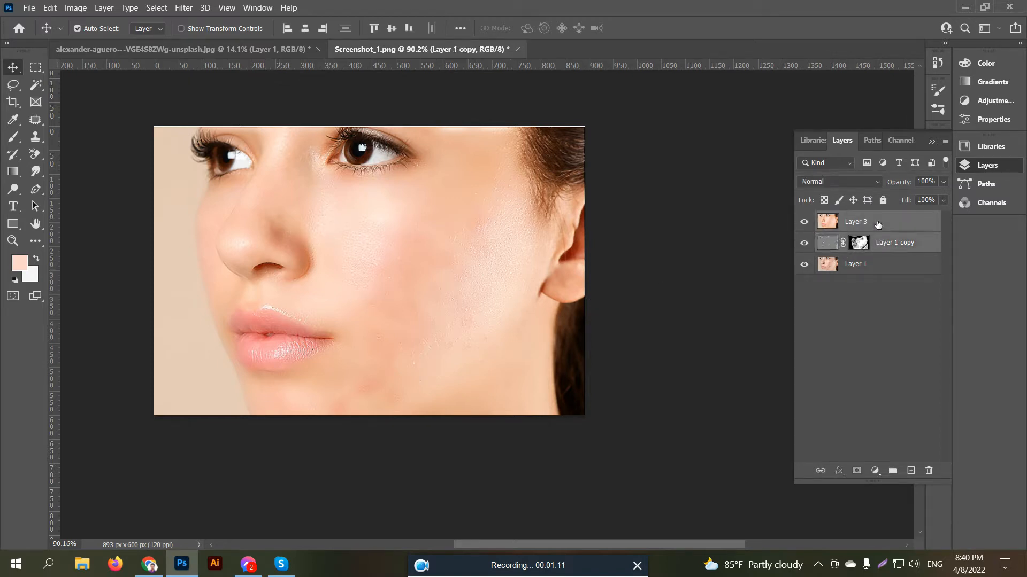
{"action": "left_click_drag", "start_coordinate": [904, 245], "coordinate": [928, 471]}
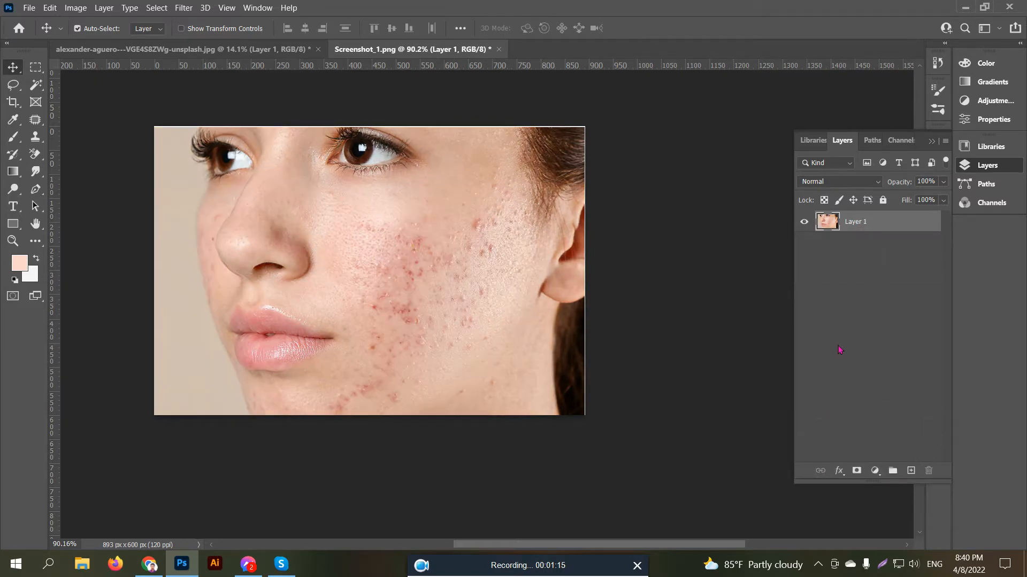
{"action": "scroll", "coordinate": [355, 251], "scroll_direction": "up", "scroll_amount": 1}
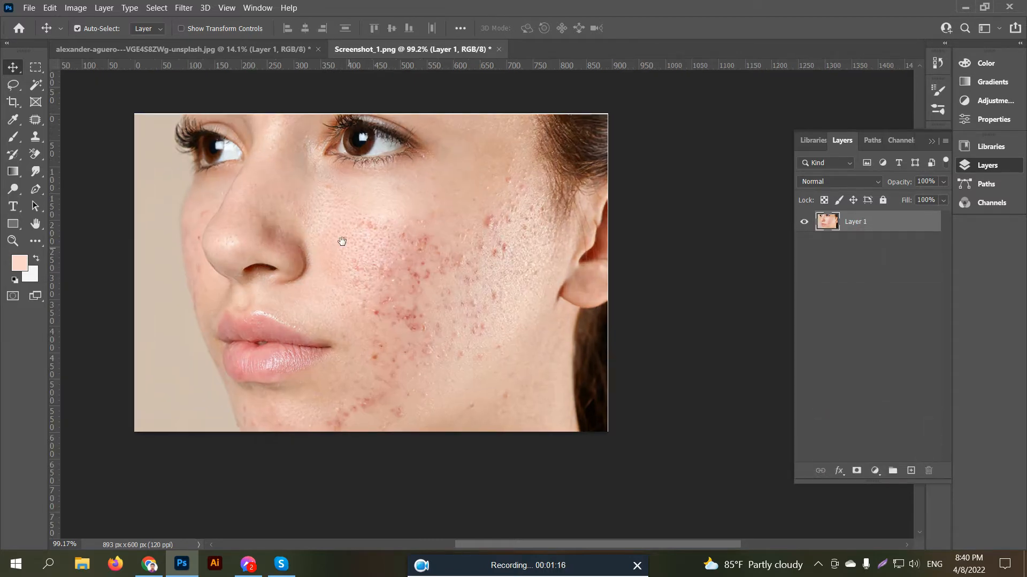
{"action": "left_click_drag", "start_coordinate": [339, 238], "coordinate": [382, 266]}
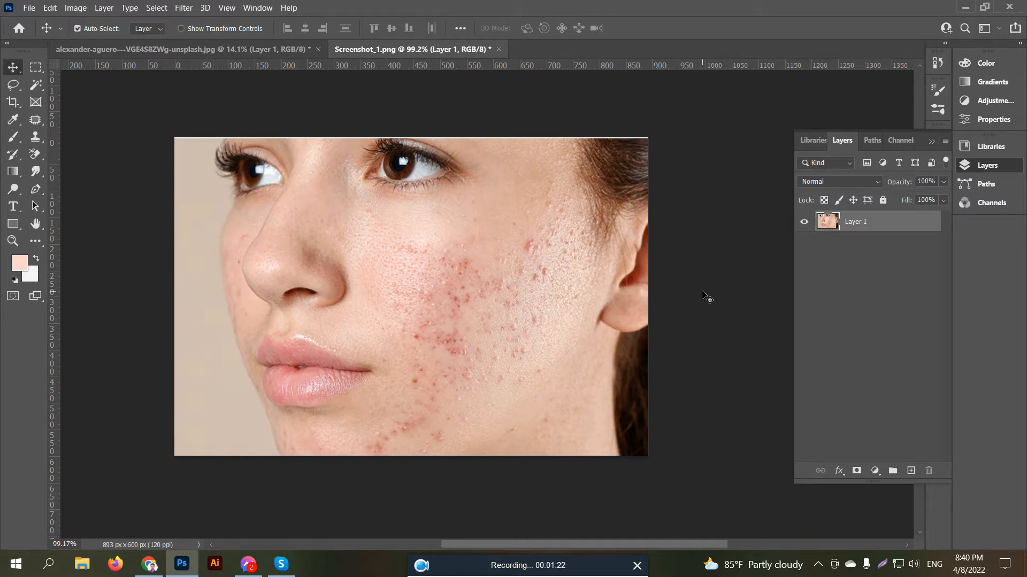
{"action": "key", "text": "ctrl+j"}
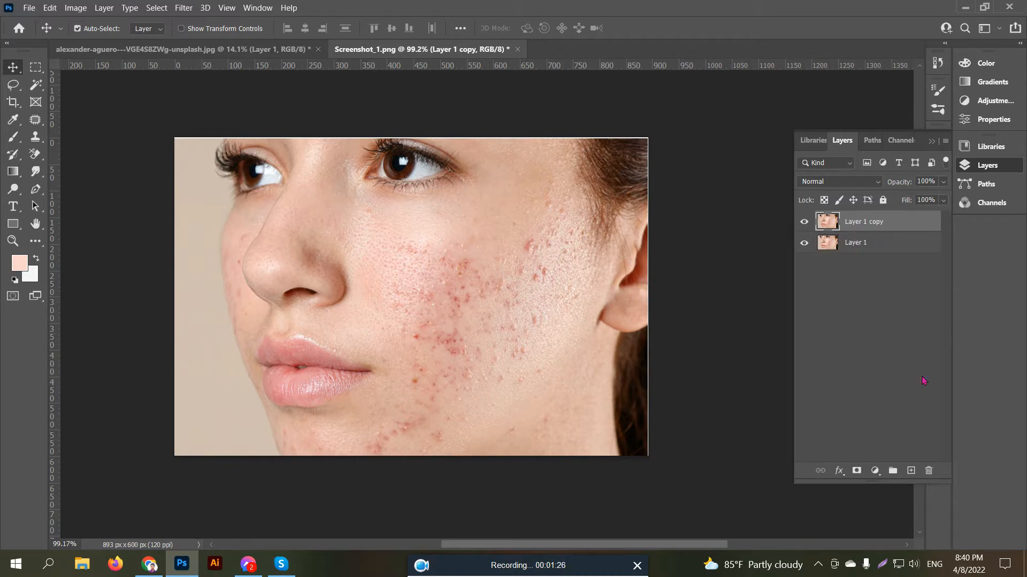
{"action": "left_click_drag", "start_coordinate": [897, 228], "coordinate": [928, 470]}
Duplicate Layer 1 within the same document as a new layer named 1.
{"action": "right_click", "coordinate": [885, 233]}
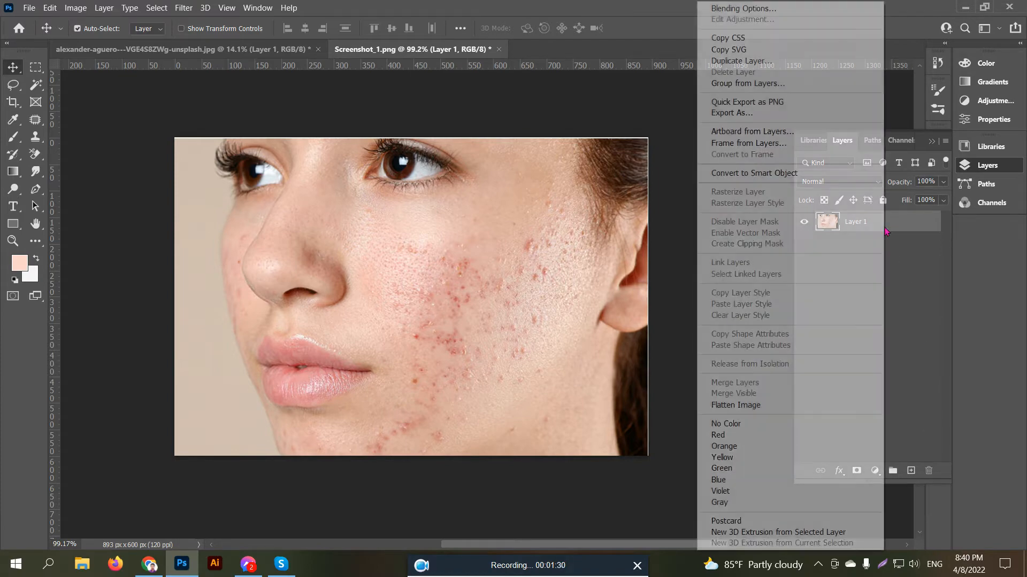
{"action": "left_click", "coordinate": [756, 61]}
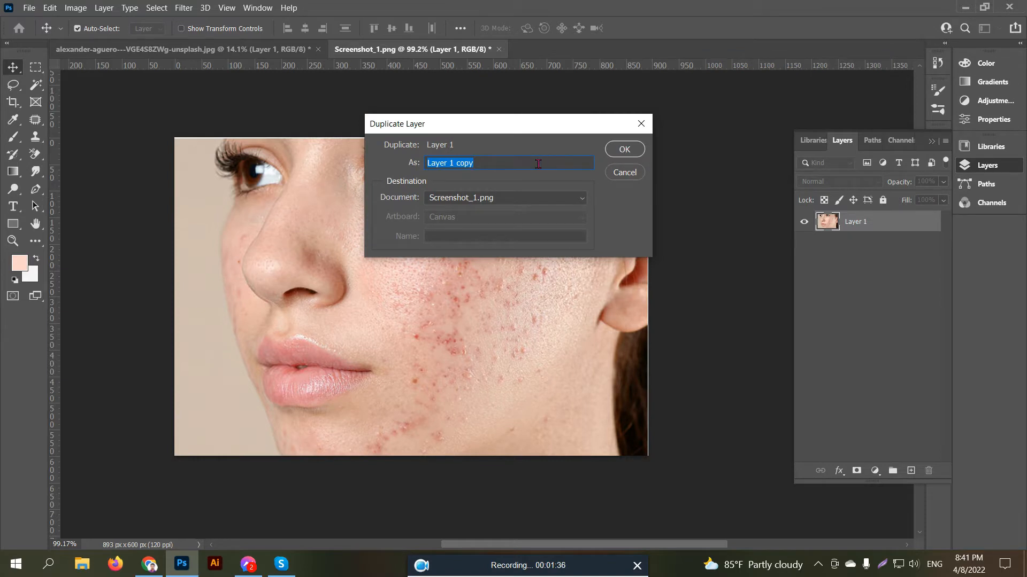
{"action": "type", "text": "1"}
{"action": "left_click", "coordinate": [622, 151]}
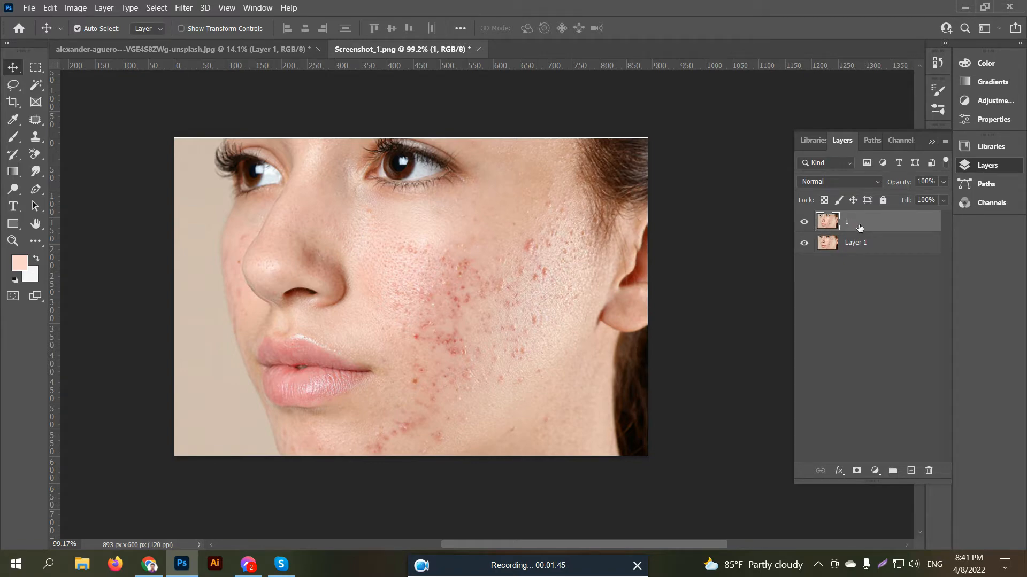
Invert the colors of the duplicate layer and set its blend mode to Vivid Light.
{"action": "key", "text": "ctrl+i"}
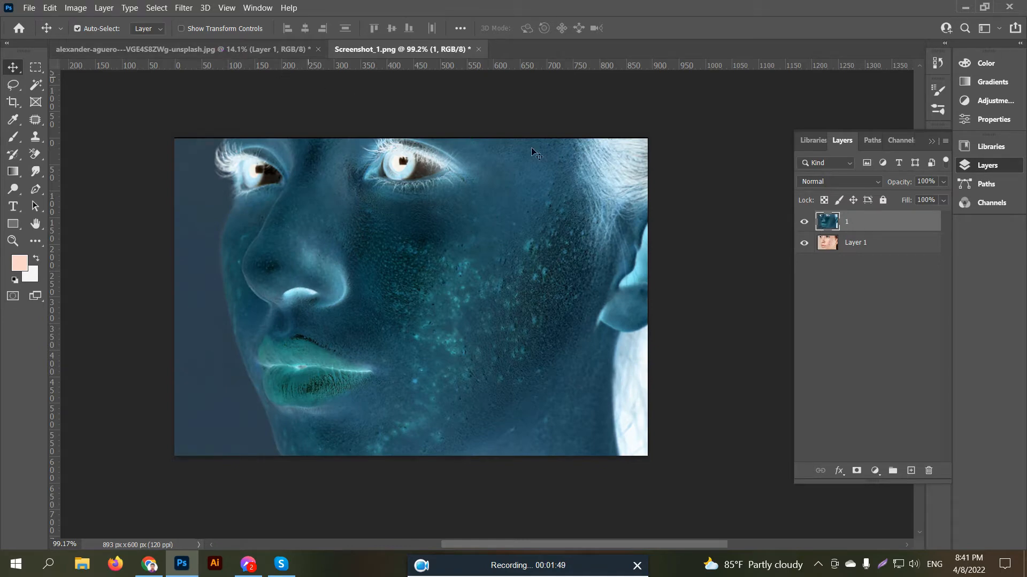
{"action": "left_click", "coordinate": [844, 181]}
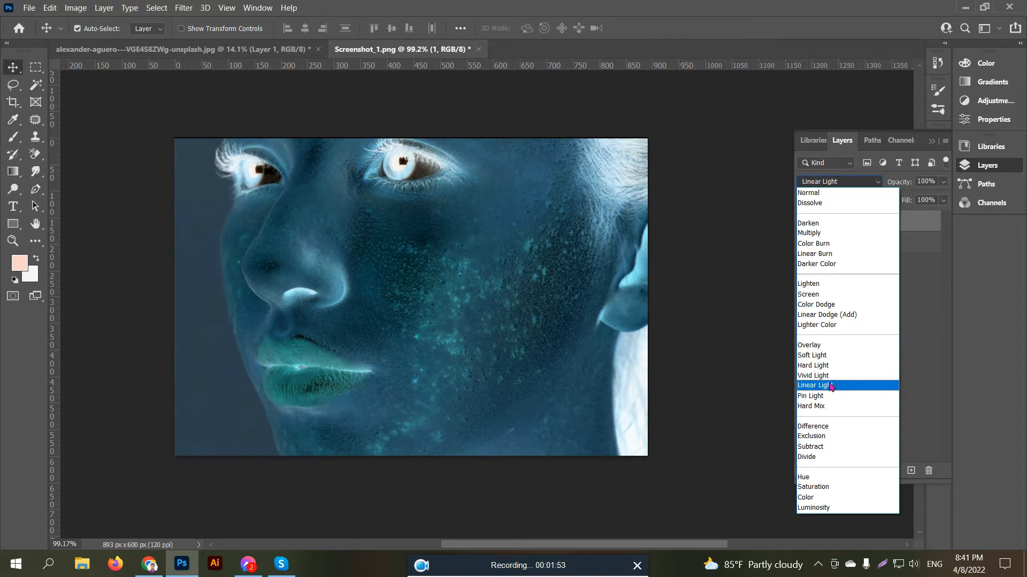
{"action": "left_click", "coordinate": [829, 379]}
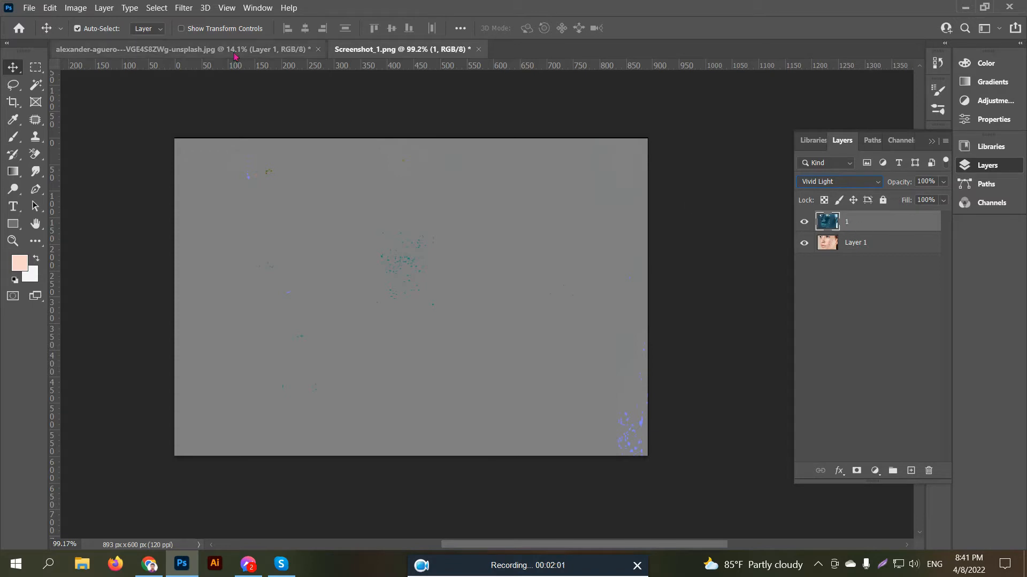
Apply a High Pass filter with a radius of 9 pixels to the inverted layer.
{"action": "left_click", "coordinate": [181, 9]}
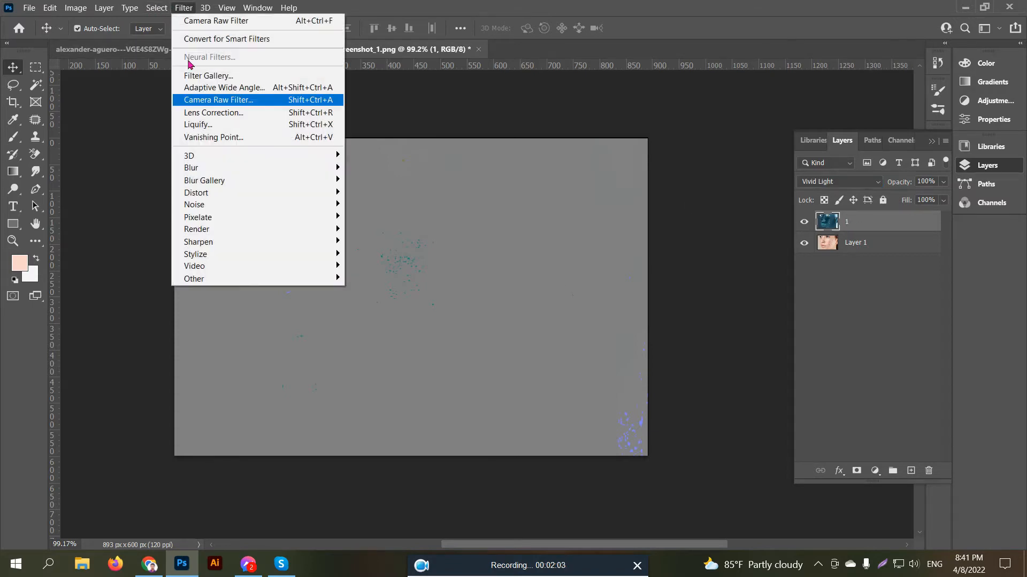
{"action": "mouse_move", "coordinate": [234, 285]}
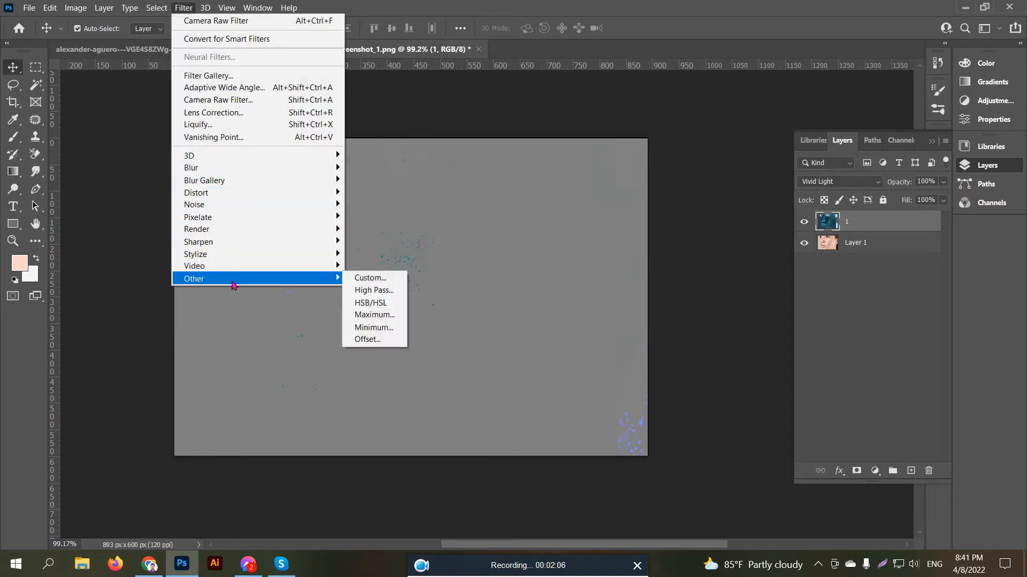
{"action": "left_click", "coordinate": [387, 296]}
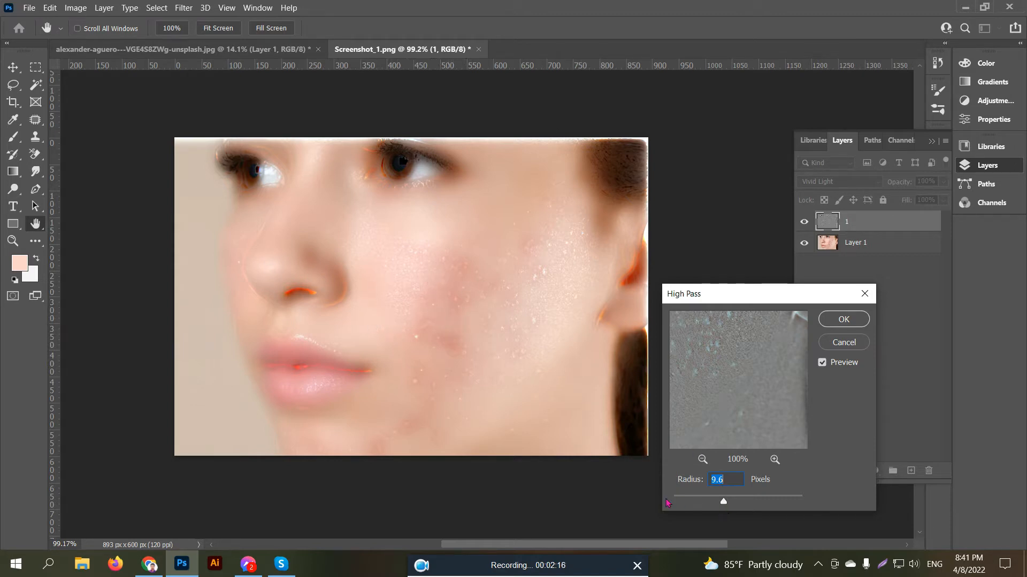
{"action": "left_click_drag", "start_coordinate": [724, 501], "coordinate": [709, 503]}
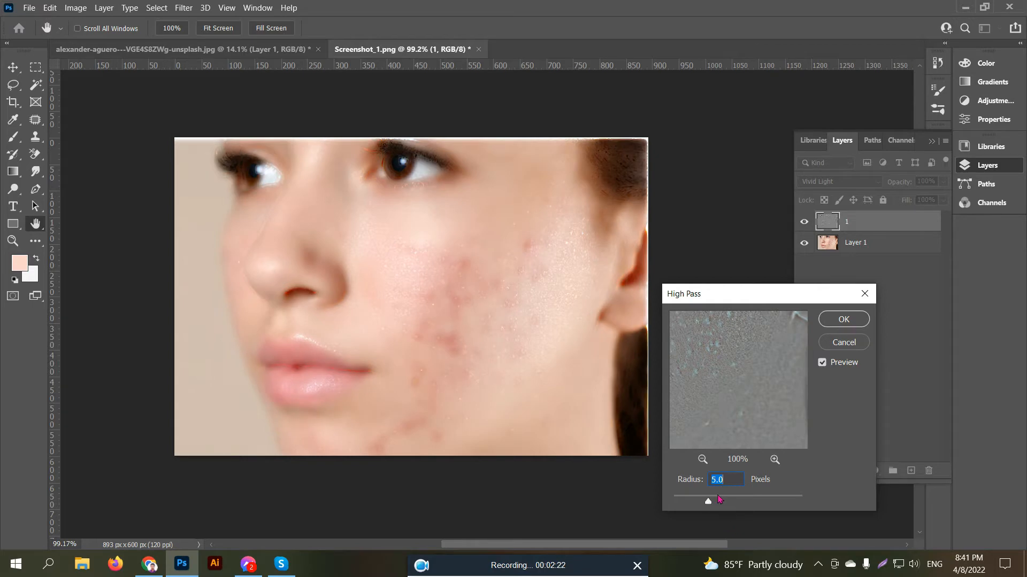
{"action": "type", "text": "9"}
{"action": "left_click", "coordinate": [843, 319]}
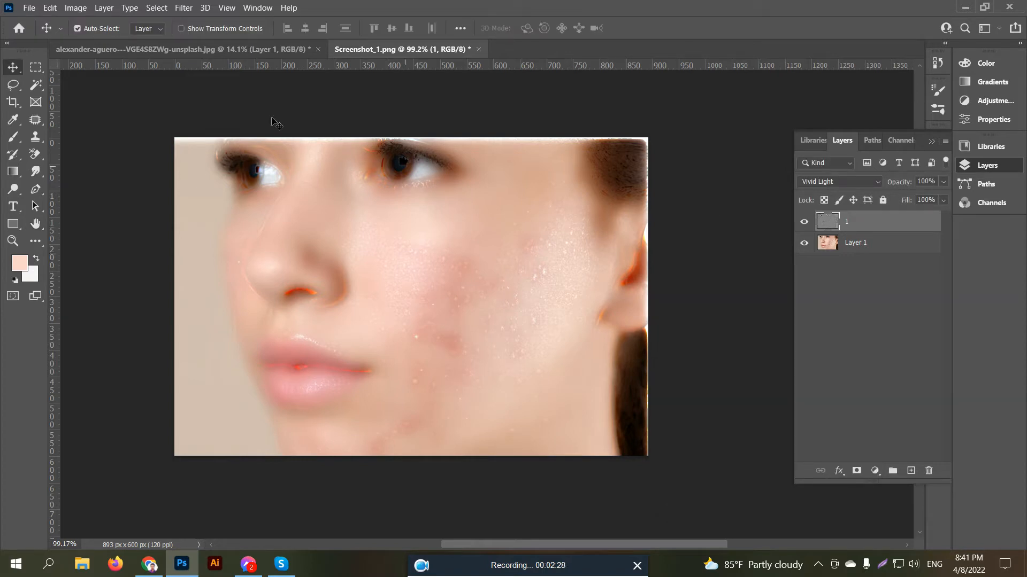
Apply a Gaussian Blur with a very small radius to the high-pass layer.
{"action": "left_click", "coordinate": [184, 8]}
{"action": "mouse_move", "coordinate": [233, 173]}
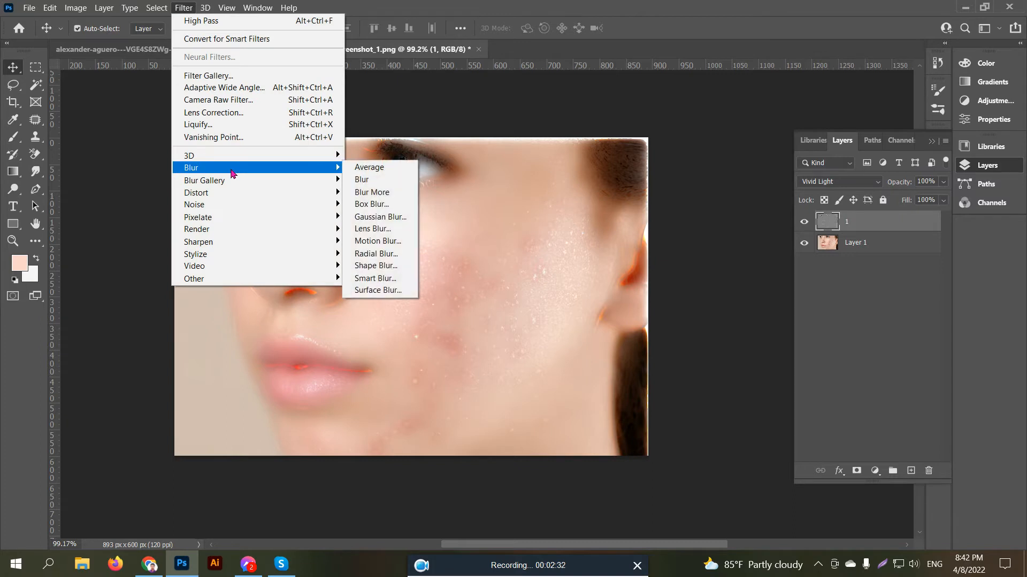
{"action": "left_click", "coordinate": [395, 216]}
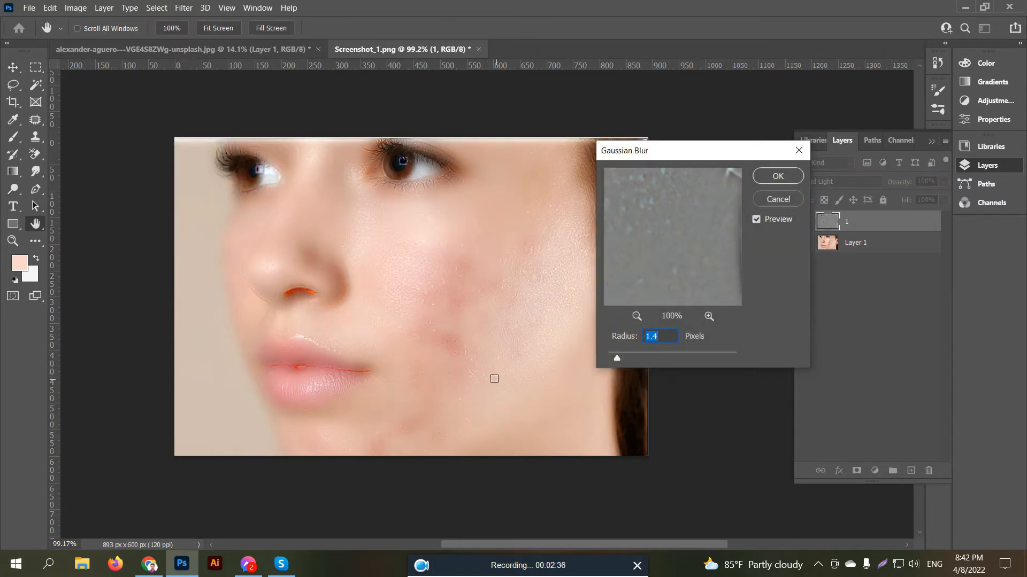
{"action": "left_click_drag", "start_coordinate": [618, 359], "coordinate": [615, 358]}
{"action": "left_click", "coordinate": [779, 178]}
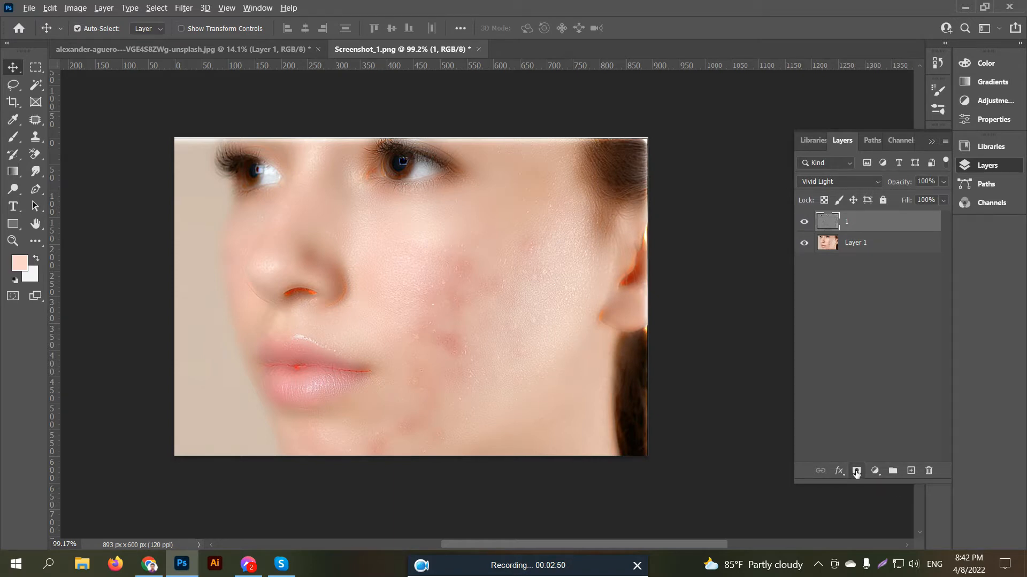
Add a black hide-all mask to the smoothing layer and activate the Brush tool.
{"action": "left_click", "coordinate": [857, 472], "text": "alt"}
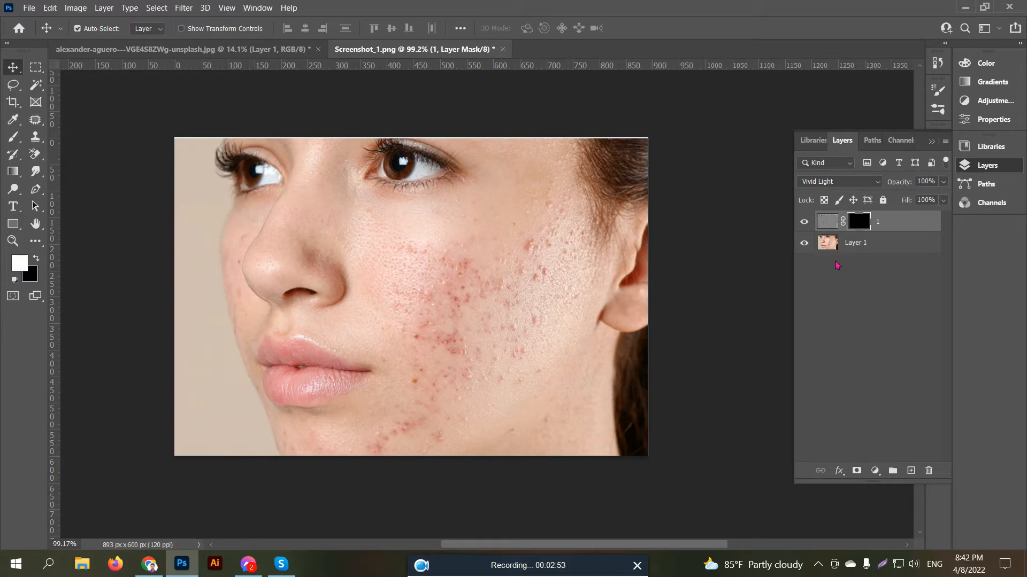
{"action": "key", "text": "b"}
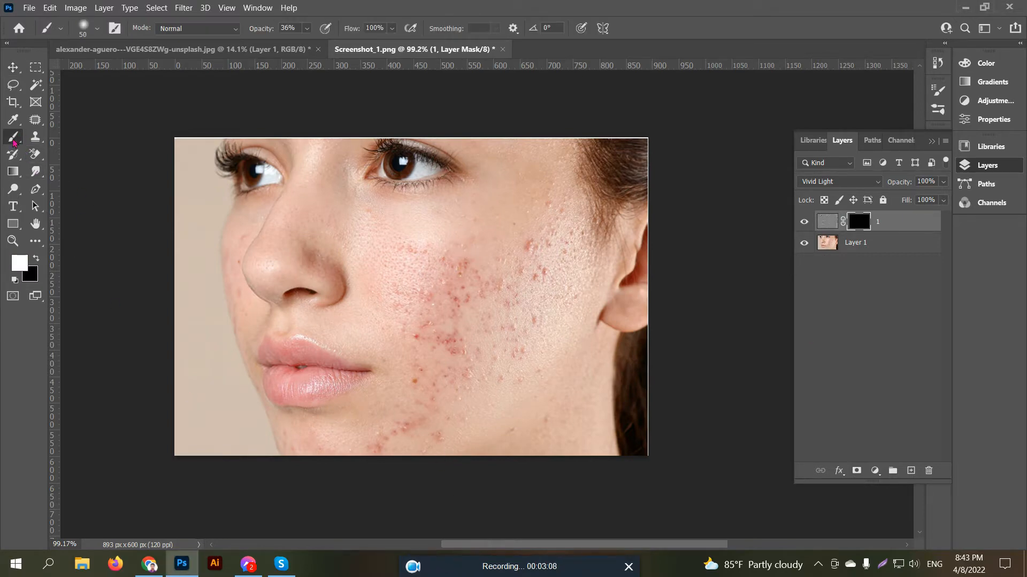
{"action": "right_click", "coordinate": [14, 138]}
{"action": "left_click", "coordinate": [57, 138]}
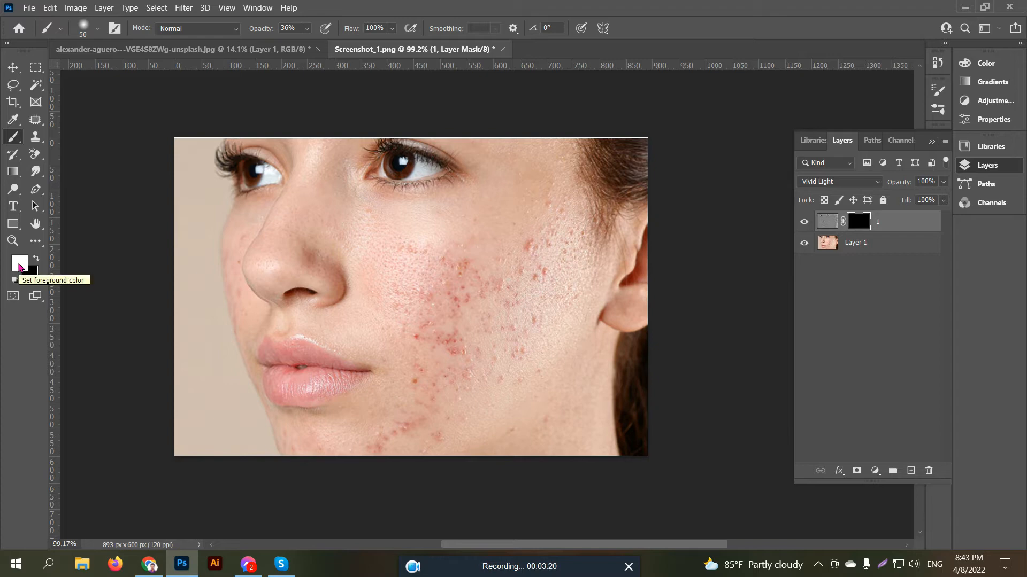
Set the brush opacity to 80% and paint white on the mask over the acne in the middle of the cheek.
{"action": "left_click", "coordinate": [306, 29]}
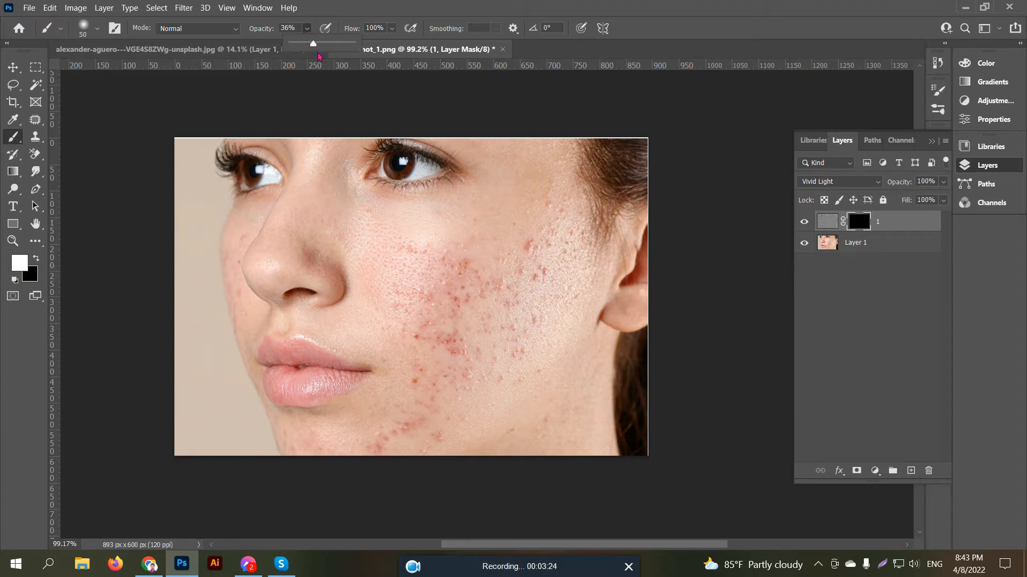
{"action": "left_click_drag", "start_coordinate": [315, 49], "coordinate": [340, 47]}
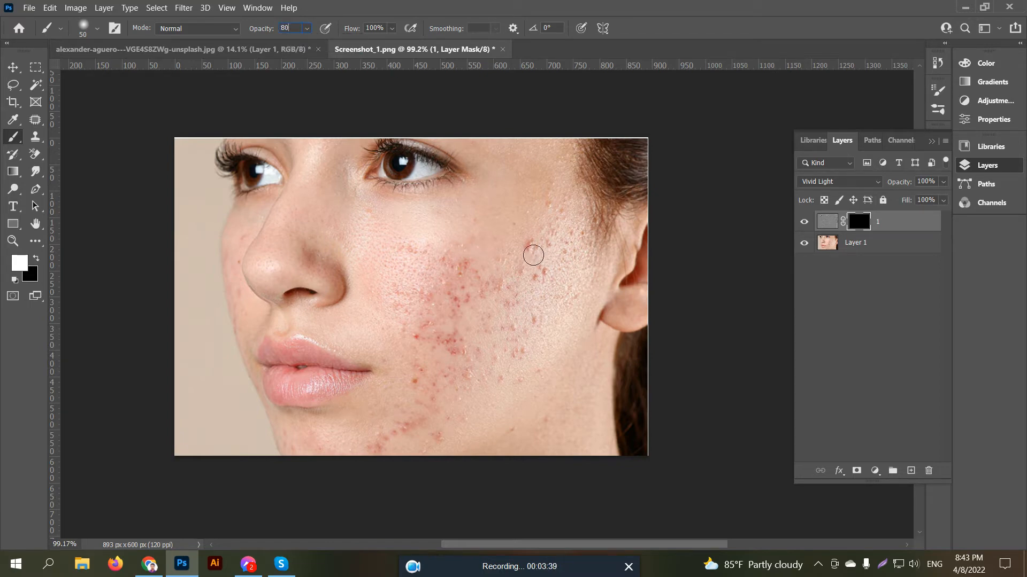
{"action": "mouse_move", "coordinate": [533, 255]}
{"action": "left_mouse_down"}
{"action": "mouse_move", "coordinate": [511, 285]}
{"action": "mouse_move", "coordinate": [534, 244]}
{"action": "mouse_move", "coordinate": [522, 280]}
{"action": "mouse_move", "coordinate": [549, 270]}
{"action": "mouse_move", "coordinate": [510, 267]}
{"action": "mouse_move", "coordinate": [543, 322]}
{"action": "mouse_move", "coordinate": [524, 349]}
{"action": "mouse_move", "coordinate": [480, 332]}
{"action": "mouse_move", "coordinate": [474, 270]}
{"action": "left_mouse_up"}
Set the brush opacity to 100% and paint the mask over the remaining acne on the cheek, jaw and chin.
{"action": "left_click", "coordinate": [307, 30]}
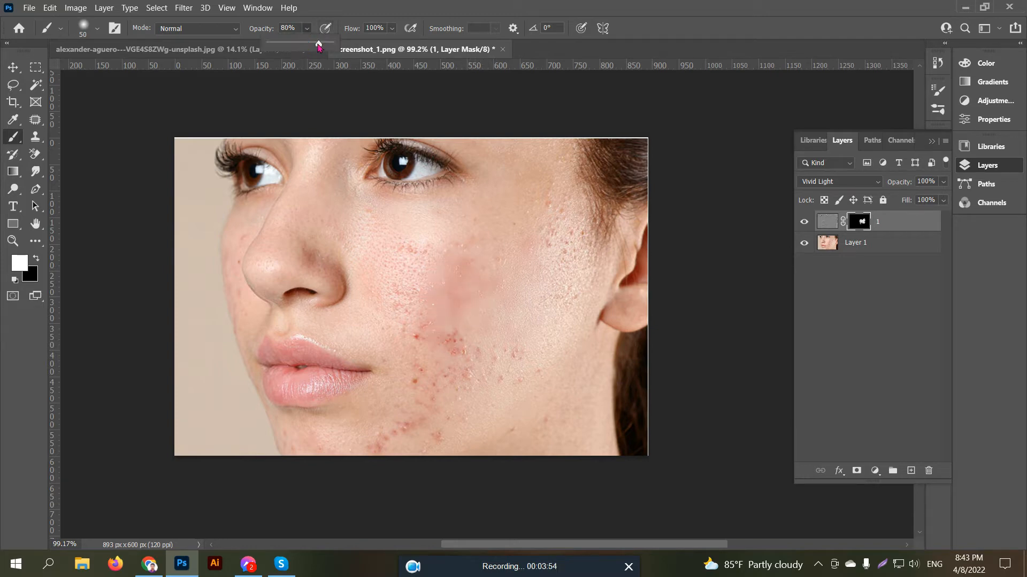
{"action": "left_click_drag", "start_coordinate": [319, 47], "coordinate": [334, 46]}
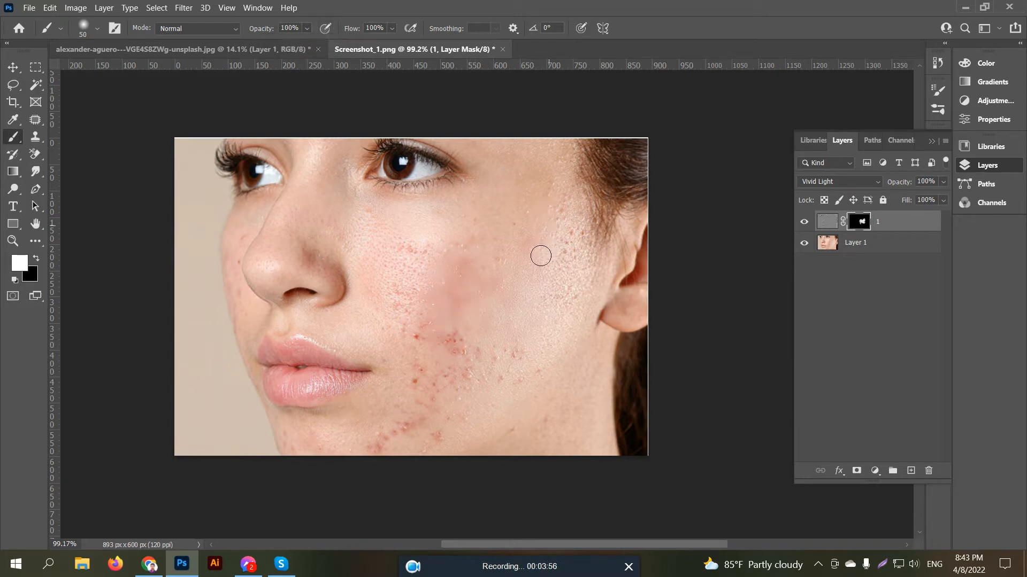
{"action": "mouse_move", "coordinate": [541, 256]}
{"action": "left_mouse_down"}
{"action": "mouse_move", "coordinate": [549, 229]}
{"action": "mouse_move", "coordinate": [531, 248]}
{"action": "mouse_move", "coordinate": [544, 306]}
{"action": "mouse_move", "coordinate": [542, 243]}
{"action": "mouse_move", "coordinate": [517, 287]}
{"action": "mouse_move", "coordinate": [541, 195]}
{"action": "mouse_move", "coordinate": [476, 367]}
{"action": "mouse_move", "coordinate": [478, 346]}
{"action": "mouse_move", "coordinate": [462, 345]}
{"action": "mouse_move", "coordinate": [419, 251]}
{"action": "mouse_move", "coordinate": [414, 318]}
{"action": "mouse_move", "coordinate": [403, 243]}
{"action": "mouse_move", "coordinate": [420, 287]}
{"action": "mouse_move", "coordinate": [416, 271]}
{"action": "mouse_move", "coordinate": [394, 352]}
{"action": "mouse_move", "coordinate": [377, 240]}
{"action": "mouse_move", "coordinate": [458, 228]}
{"action": "left_mouse_up"}
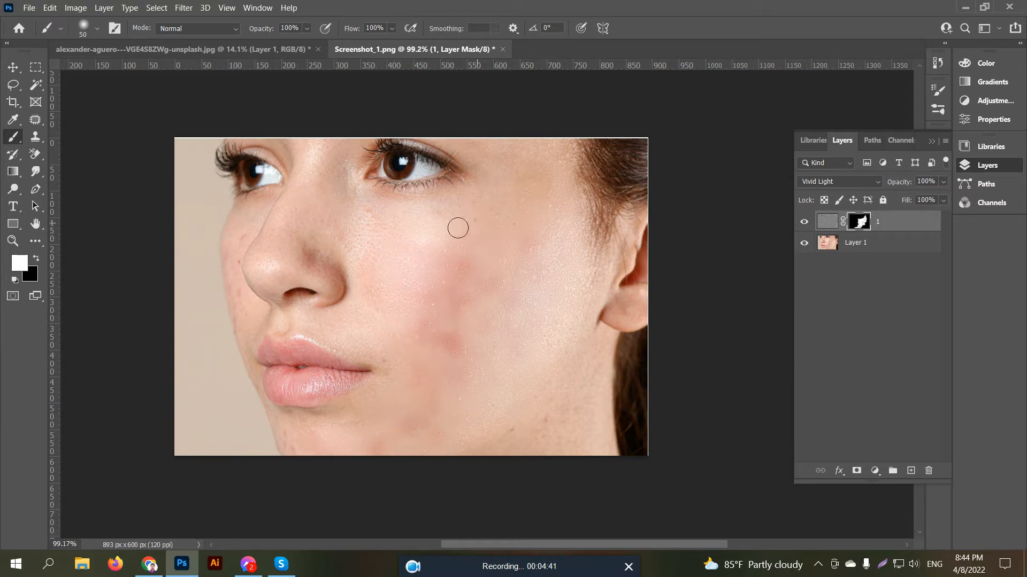
Set the brush opacity to 34% and paint the mask softly over the skin beside the nose and around the mouth.
{"action": "left_click", "coordinate": [307, 28]}
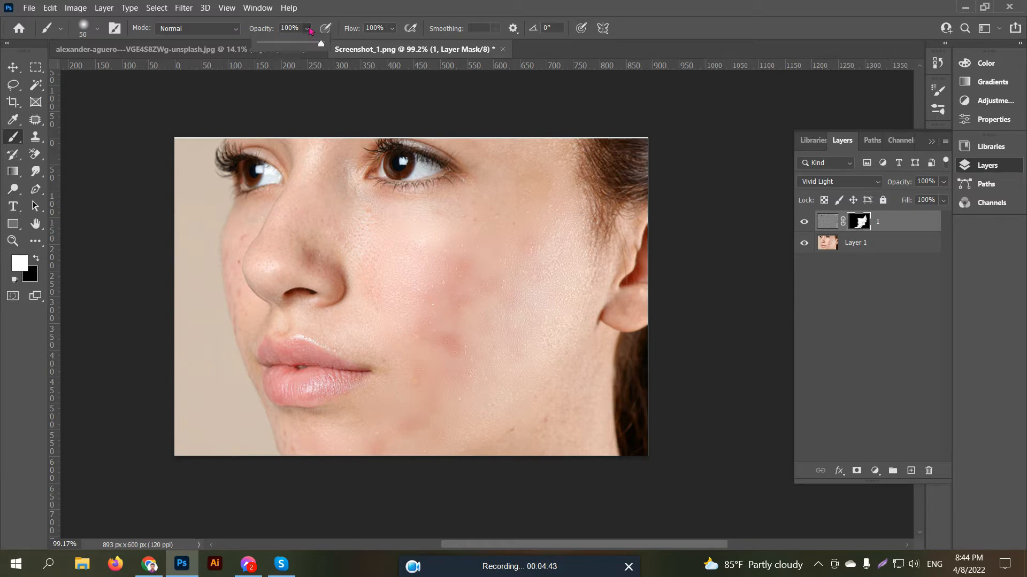
{"action": "left_click_drag", "start_coordinate": [319, 45], "coordinate": [281, 46]}
{"action": "left_click", "coordinate": [366, 276]}
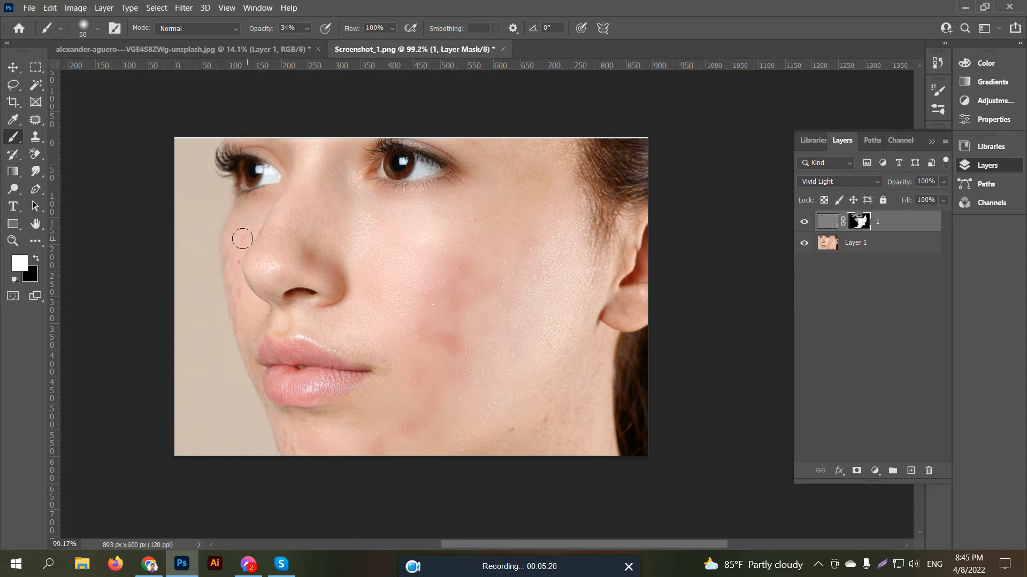
{"action": "mouse_move", "coordinate": [263, 332]}
{"action": "left_mouse_down"}
{"action": "mouse_move", "coordinate": [283, 311]}
{"action": "mouse_move", "coordinate": [340, 347]}
{"action": "mouse_move", "coordinate": [342, 324]}
{"action": "left_mouse_up"}
Set the brush opacity to 52% and paint the mask over the nose and the remaining facial skin.
{"action": "left_click_drag", "start_coordinate": [271, 28], "coordinate": [281, 28]}
{"action": "mouse_move", "coordinate": [313, 221]}
{"action": "left_mouse_down"}
{"action": "mouse_move", "coordinate": [341, 257]}
{"action": "mouse_move", "coordinate": [271, 265]}
{"action": "mouse_move", "coordinate": [263, 253]}
{"action": "mouse_move", "coordinate": [292, 197]}
{"action": "left_mouse_up"}
{"action": "left_click_drag", "start_coordinate": [308, 417], "coordinate": [331, 311]}
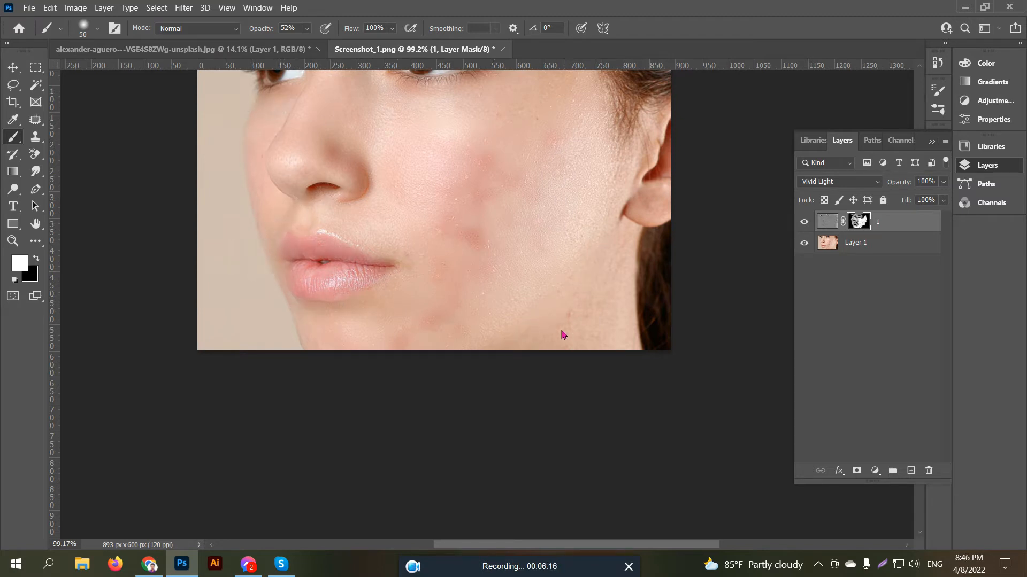
Examine the retouched face up close and compare it with the Vivid Light layer hidden and shown.
{"action": "left_click_drag", "start_coordinate": [600, 147], "coordinate": [572, 284]}
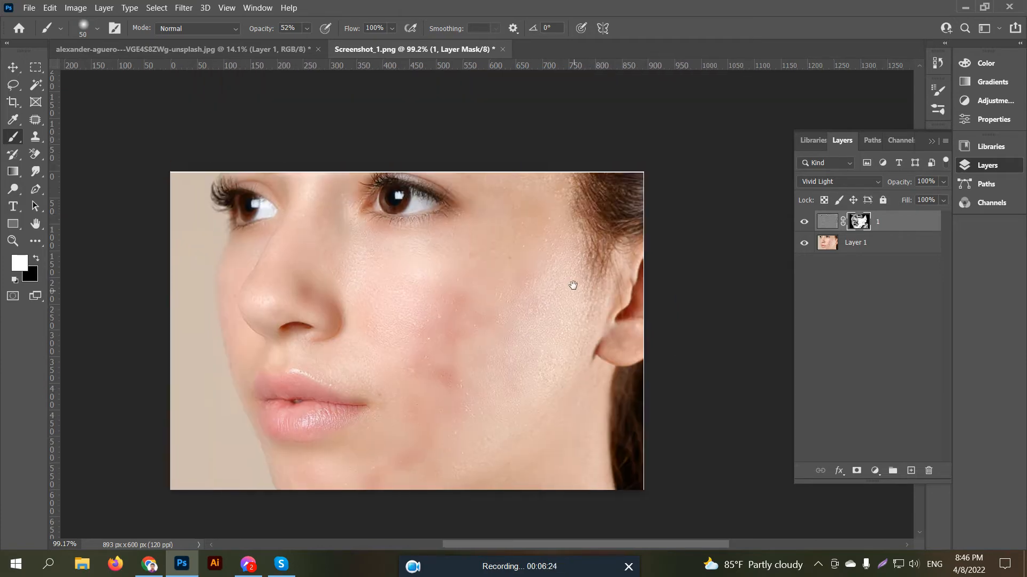
{"action": "left_click_drag", "start_coordinate": [500, 492], "coordinate": [376, 142]}
{"action": "scroll", "coordinate": [376, 142], "scroll_direction": "up", "scroll_amount": 3}
{"action": "left_click_drag", "start_coordinate": [399, 81], "coordinate": [521, 459]}
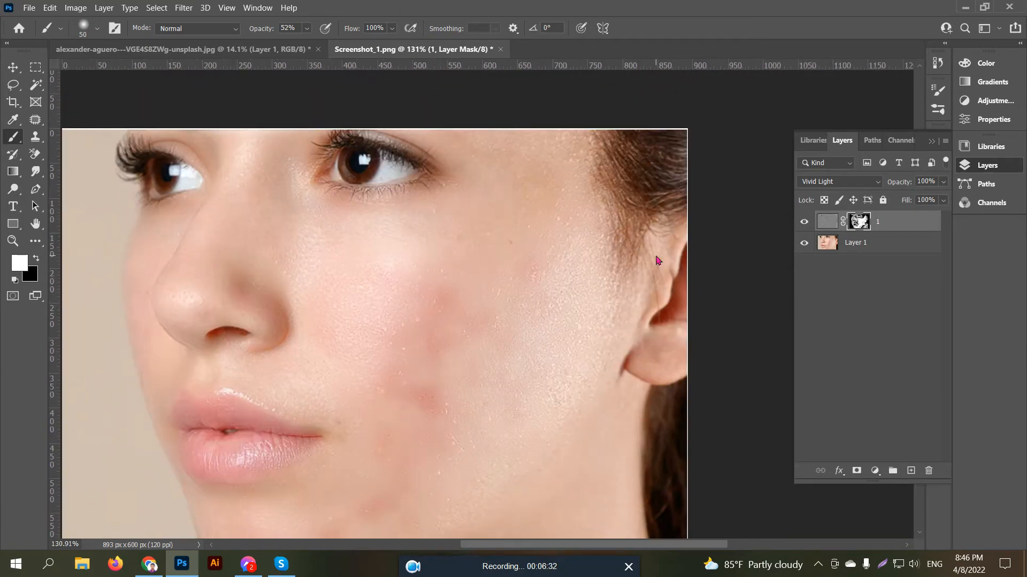
{"action": "scroll", "coordinate": [441, 332], "scroll_direction": "down", "scroll_amount": 5}
{"action": "left_click_drag", "start_coordinate": [439, 366], "coordinate": [486, 284]}
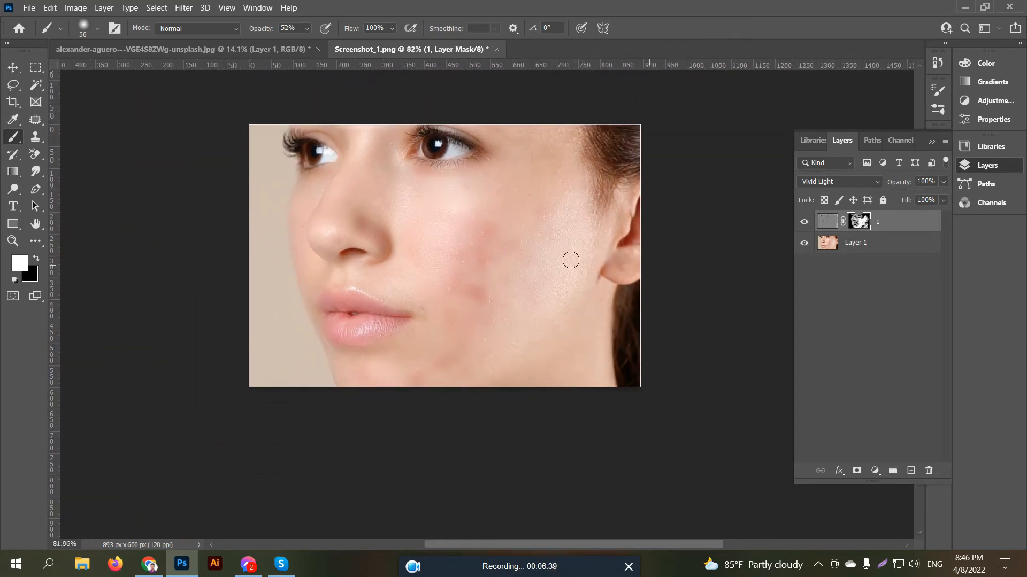
{"action": "left_click", "coordinate": [804, 223]}
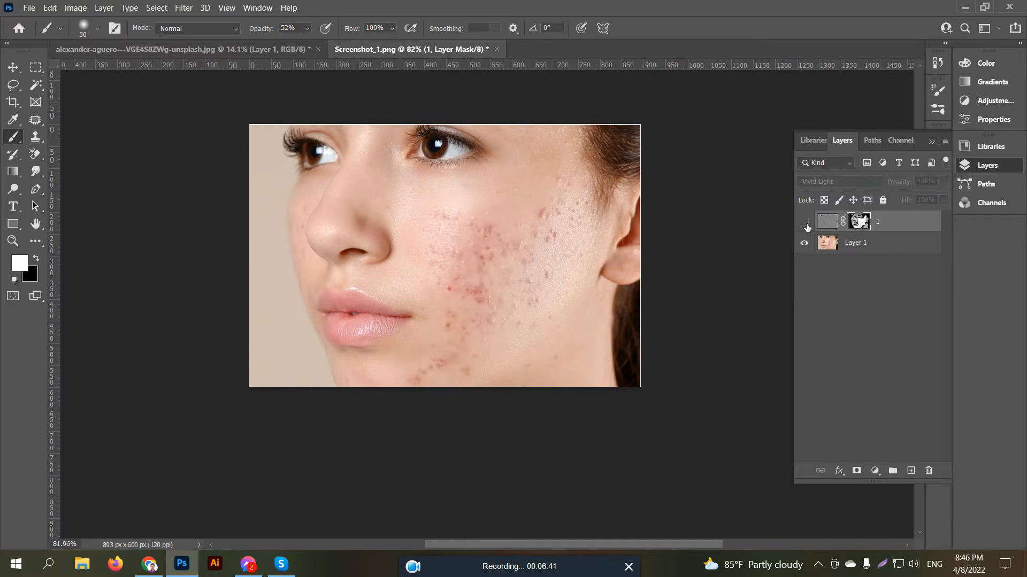
{"action": "left_click", "coordinate": [807, 225]}
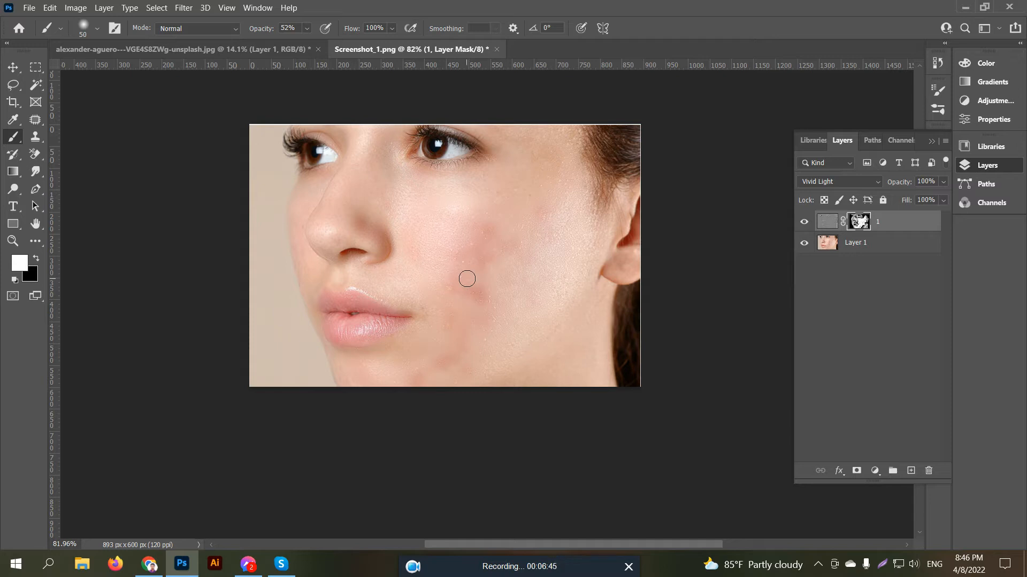
Stamp the visible layers into a new top layer and apply Smart Sharpen with 155% amount, 0.7 px radius and 52% noise reduction.
{"action": "left_click", "coordinate": [886, 251]}
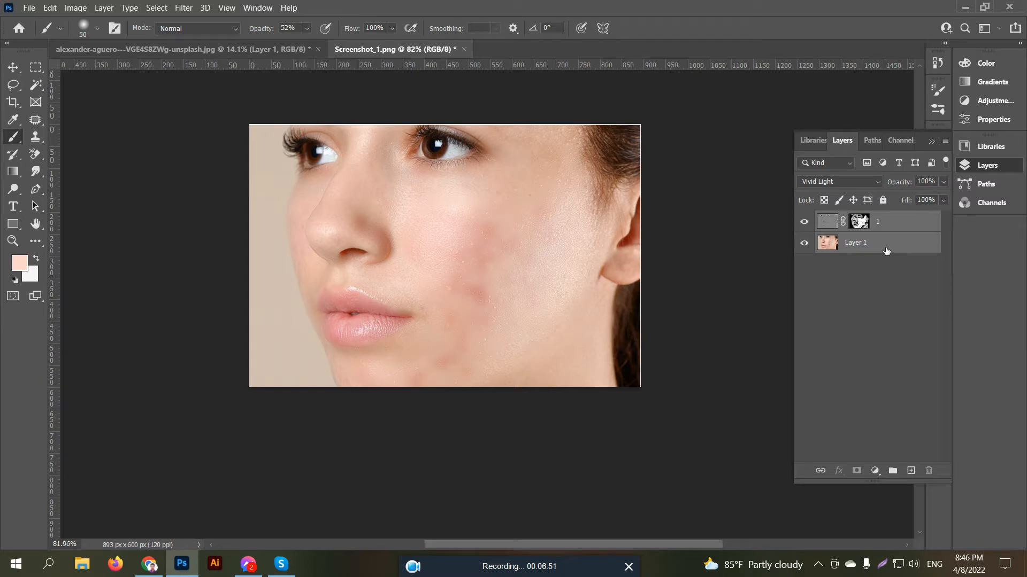
{"action": "key", "text": "ctrl+shift+alt+e"}
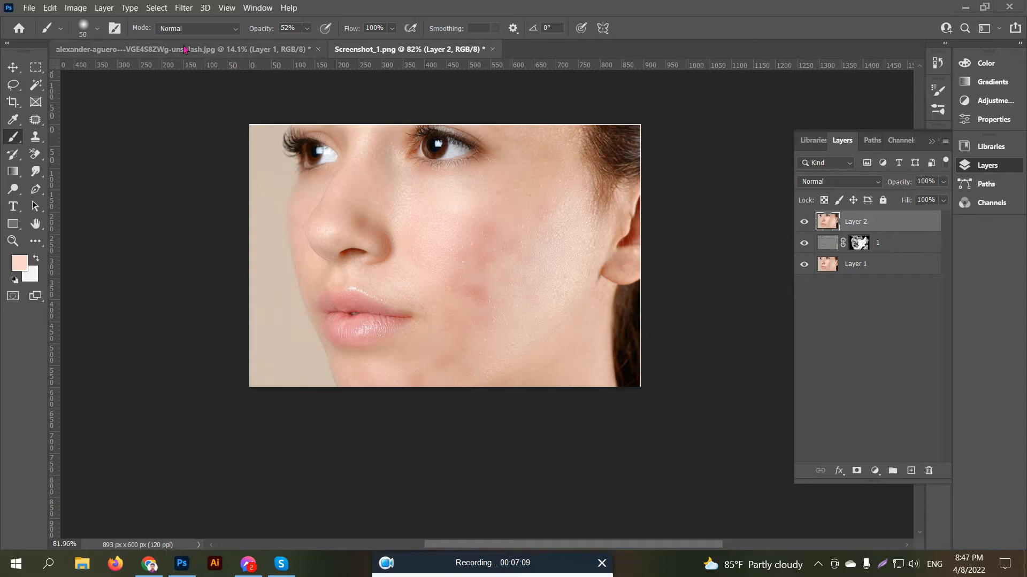
{"action": "left_click", "coordinate": [183, 7]}
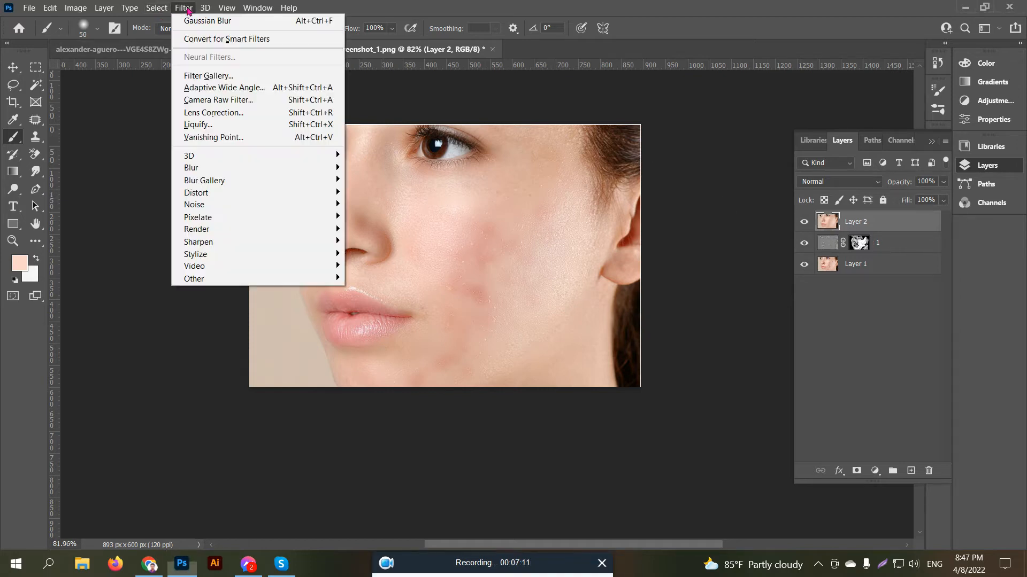
{"action": "mouse_move", "coordinate": [217, 242]}
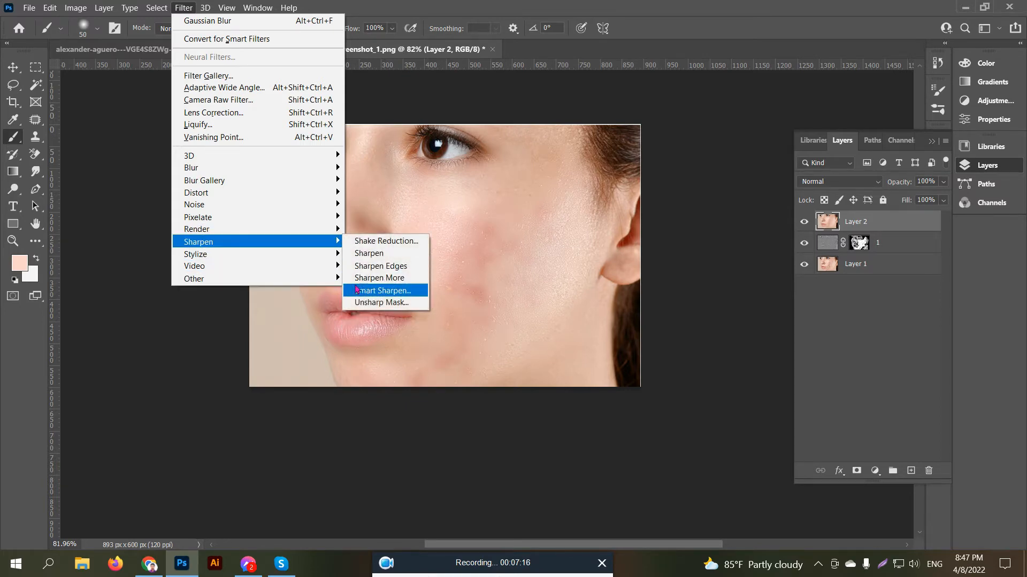
{"action": "left_click", "coordinate": [390, 293]}
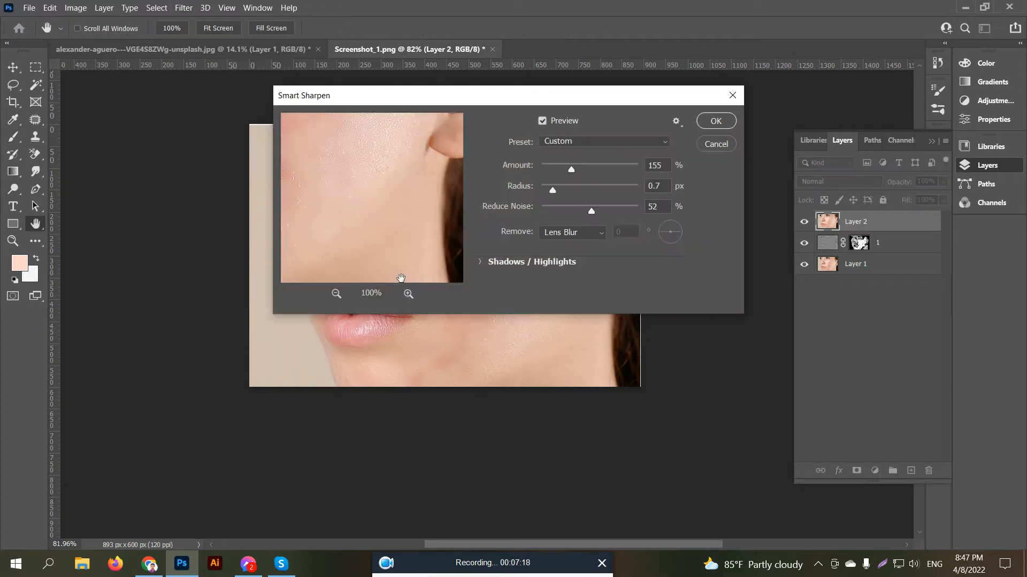
{"action": "left_click_drag", "start_coordinate": [463, 98], "coordinate": [704, 142]}
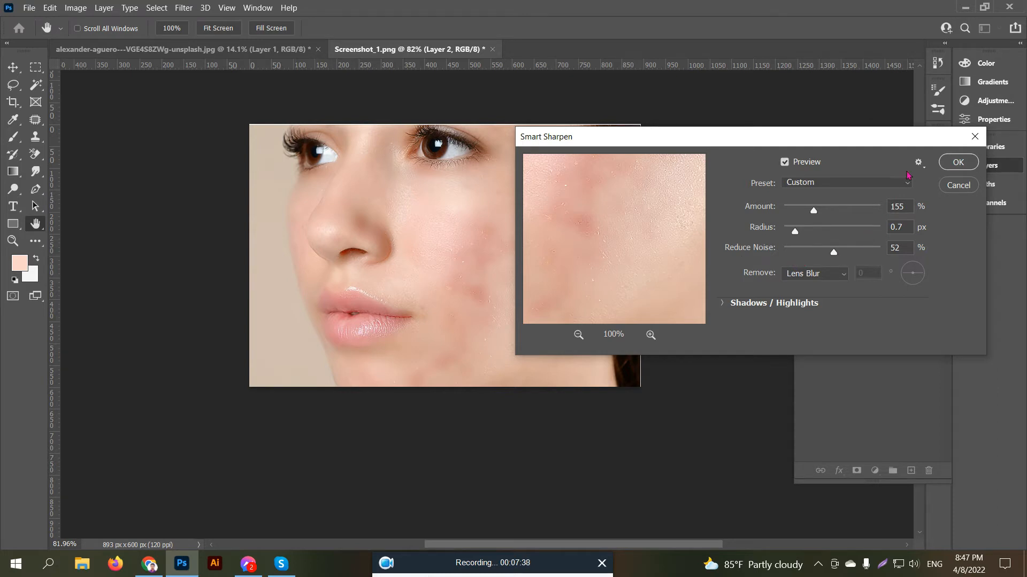
{"action": "left_click", "coordinate": [957, 162]}
Apply Brightness/Contrast to Layer 2 with brightness 6 and contrast 10, and compare the image with that layer hidden and shown.
{"action": "left_click", "coordinate": [75, 8]}
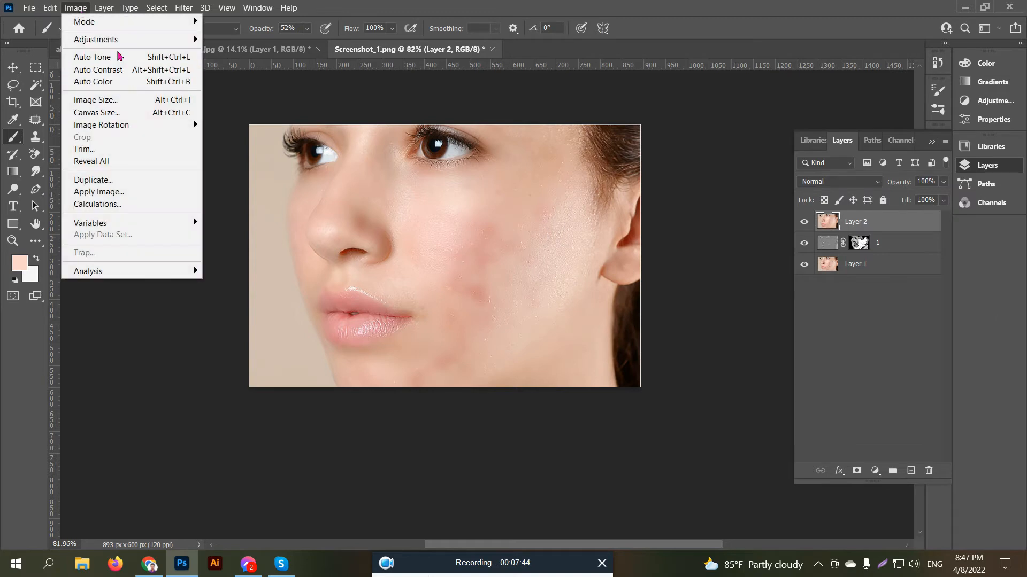
{"action": "mouse_move", "coordinate": [112, 46]}
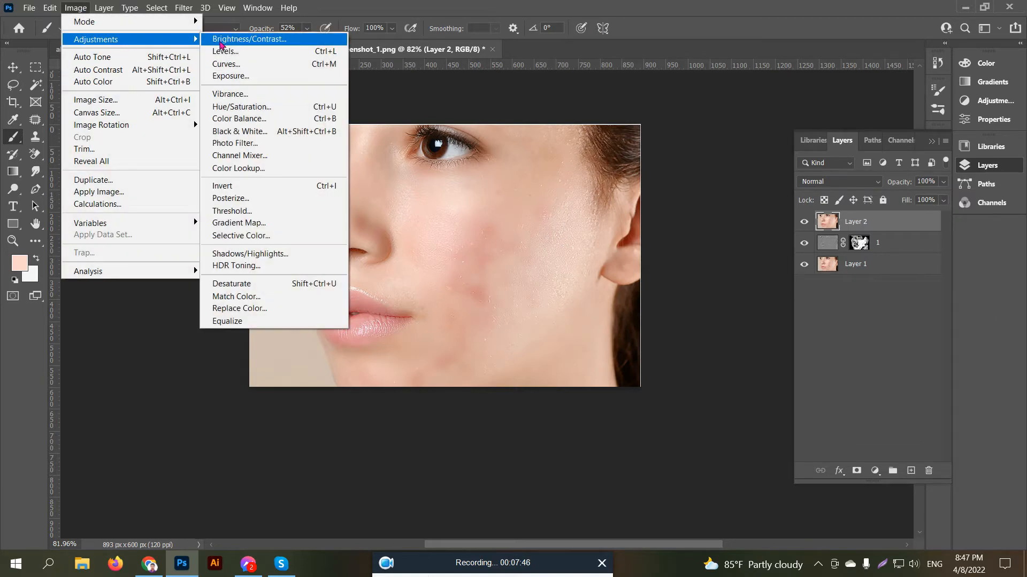
{"action": "left_click", "coordinate": [249, 40]}
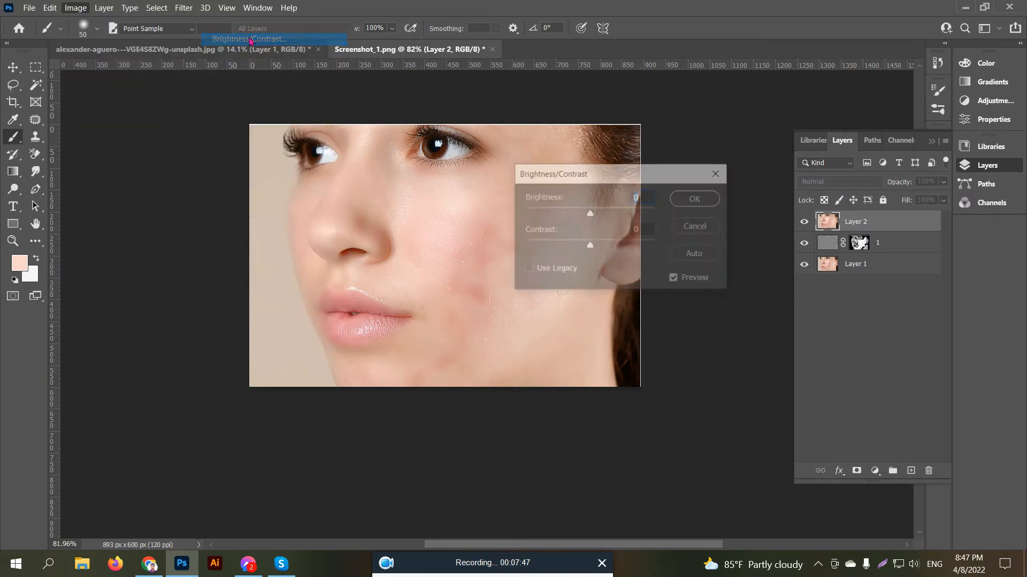
{"action": "left_click", "coordinate": [648, 229]}
{"action": "type", "text": "10"}
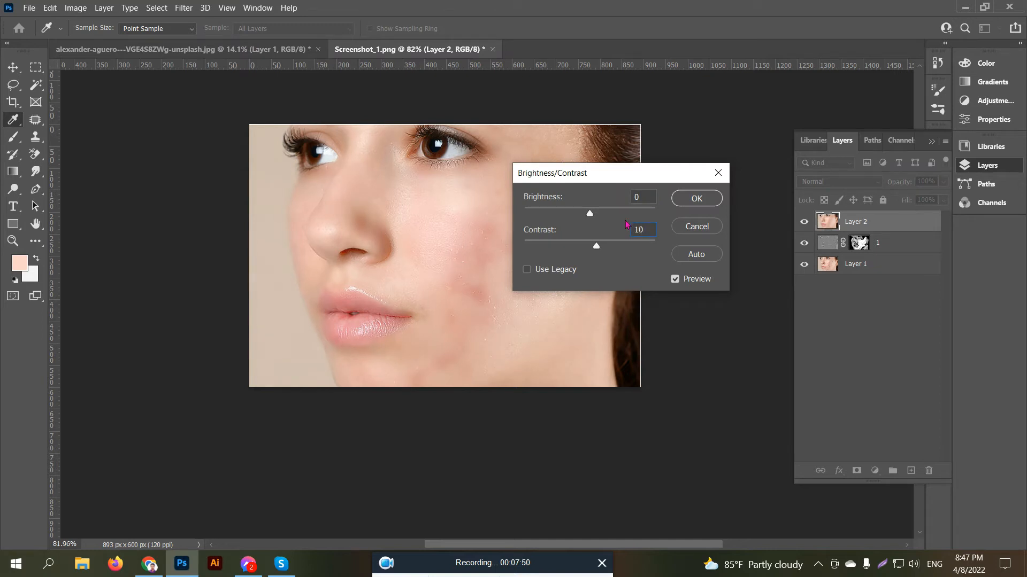
{"action": "type", "text": "10"}
{"action": "key", "text": "BackSpace"}
{"action": "type", "text": "6"}
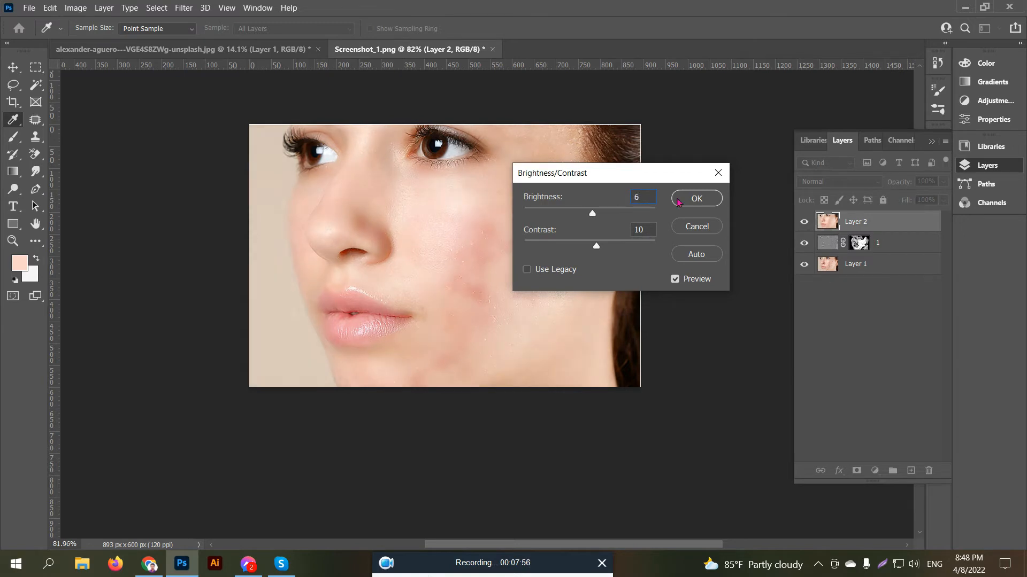
{"action": "left_click", "coordinate": [695, 198]}
{"action": "key", "text": "b"}
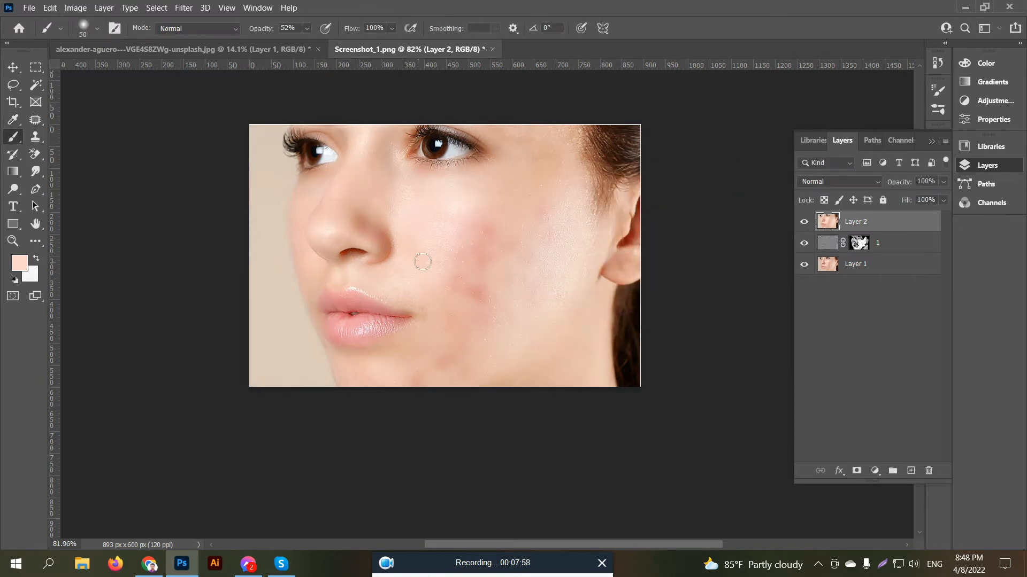
{"action": "left_click", "coordinate": [803, 222]}
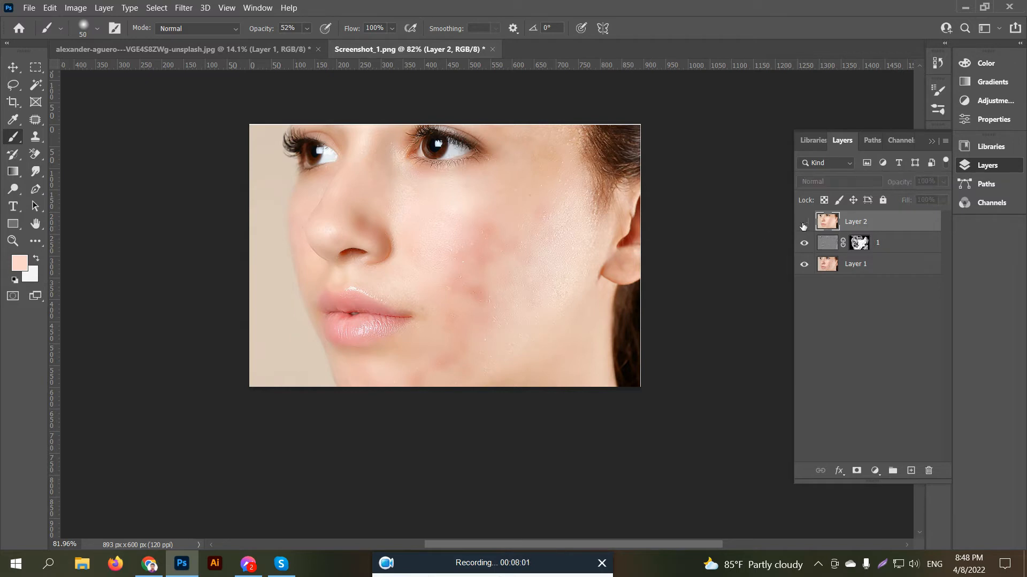
{"action": "left_click", "coordinate": [804, 223]}
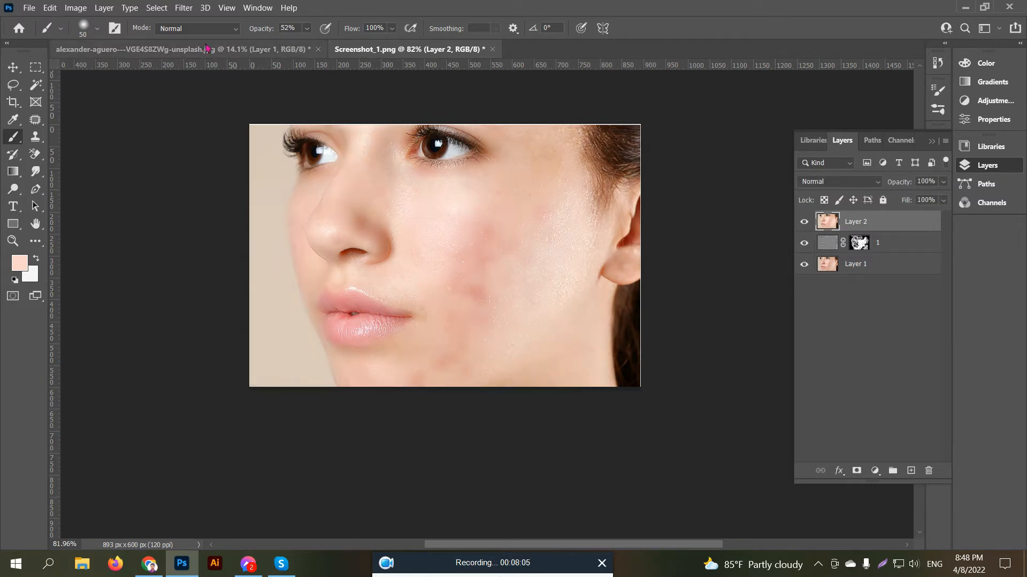
Apply the Camera Raw Filter to Layer 2 with temperature +7, tint +8, exposure +0.20, contrast +5, highlights +5 and shadows -6.
{"action": "left_click", "coordinate": [183, 8]}
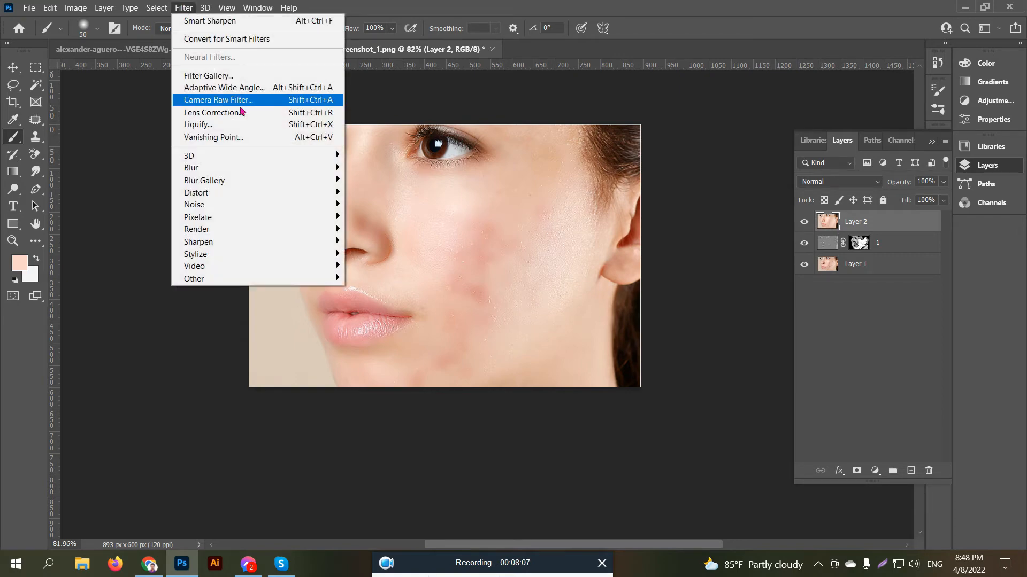
{"action": "left_click", "coordinate": [260, 101]}
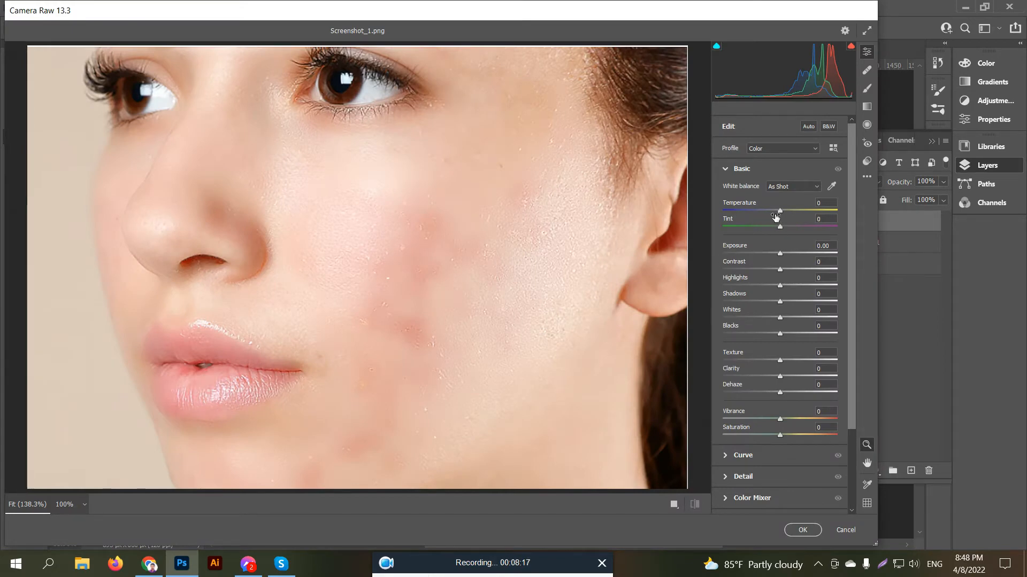
{"action": "left_click_drag", "start_coordinate": [779, 214], "coordinate": [784, 213]}
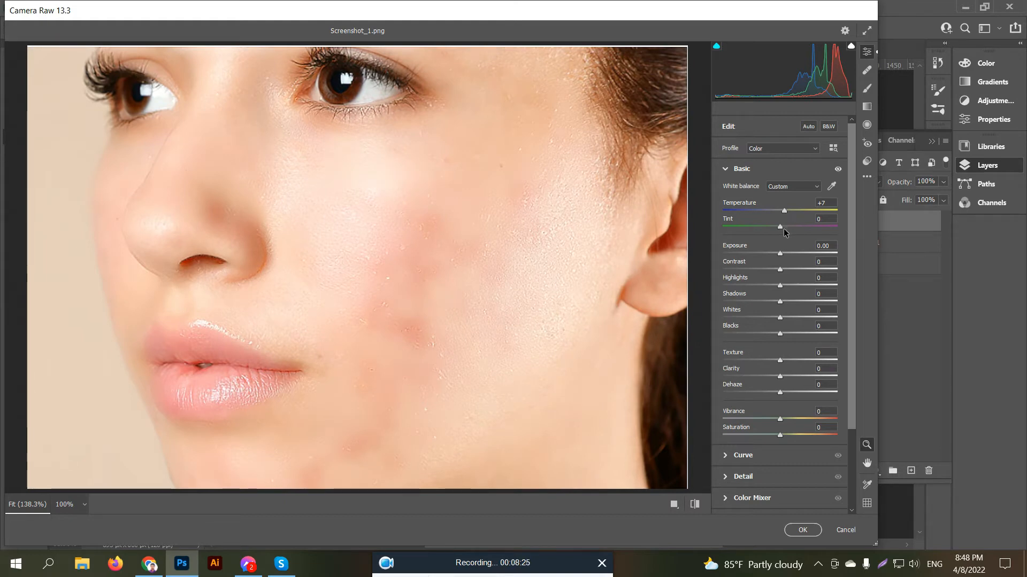
{"action": "left_click_drag", "start_coordinate": [780, 227], "coordinate": [777, 304]}
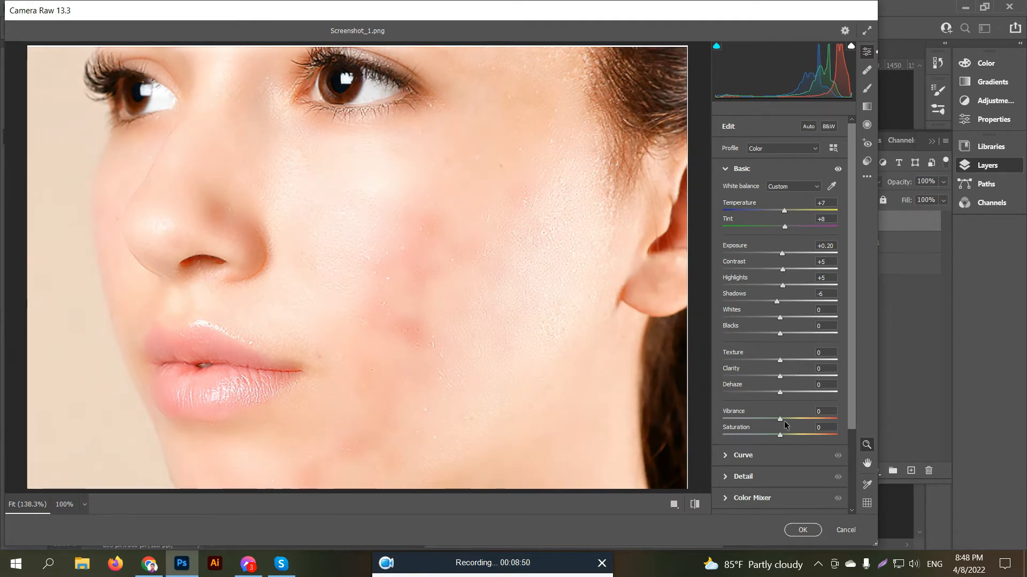
{"action": "left_click", "coordinate": [802, 529]}
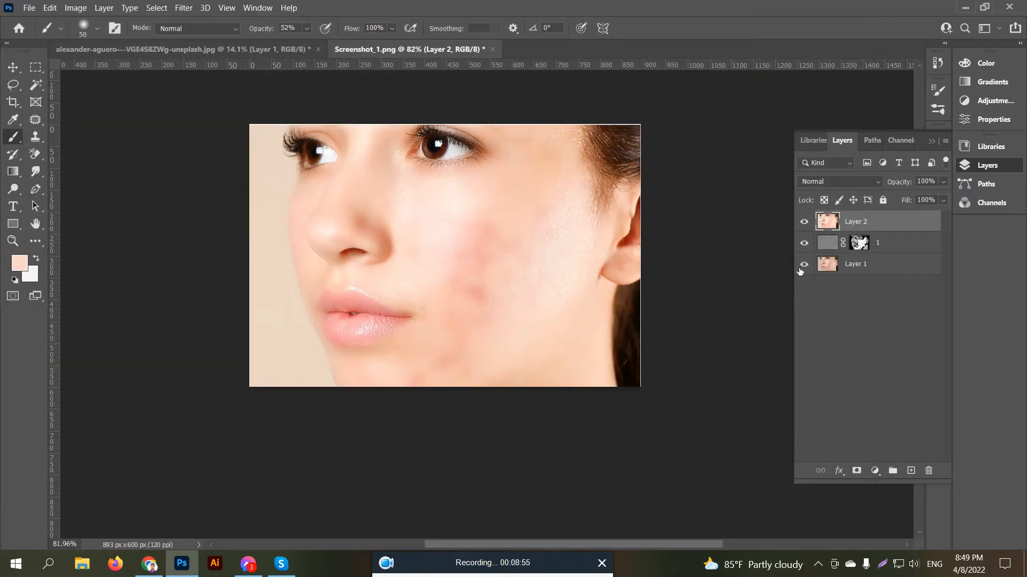
Hide Layer 2 and layer 1 to view the original skin, and show them again one by one to compare.
{"action": "left_click_drag", "start_coordinate": [803, 223], "coordinate": [803, 247]}
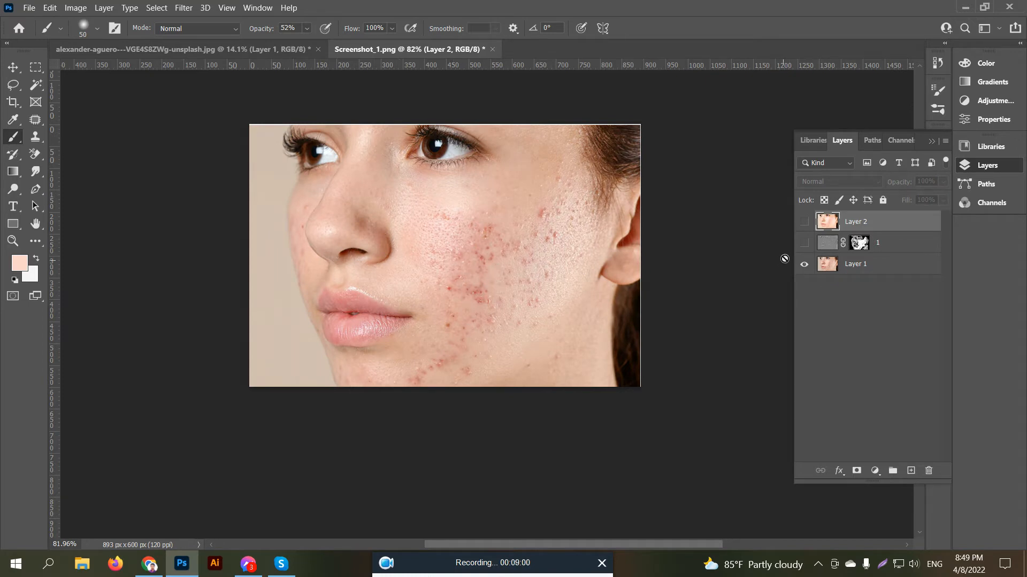
{"action": "left_click", "coordinate": [804, 243]}
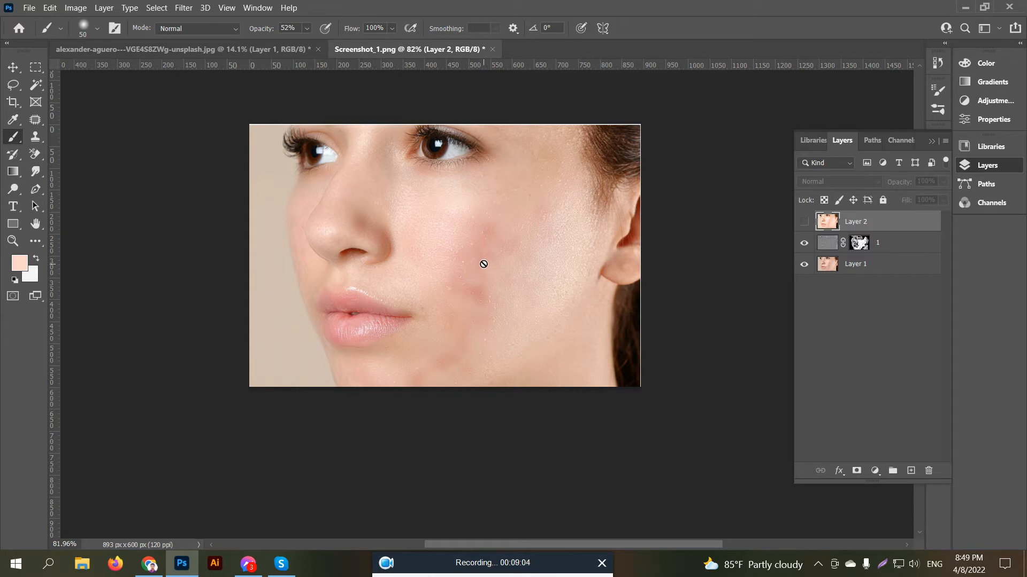
{"action": "left_click", "coordinate": [804, 222]}
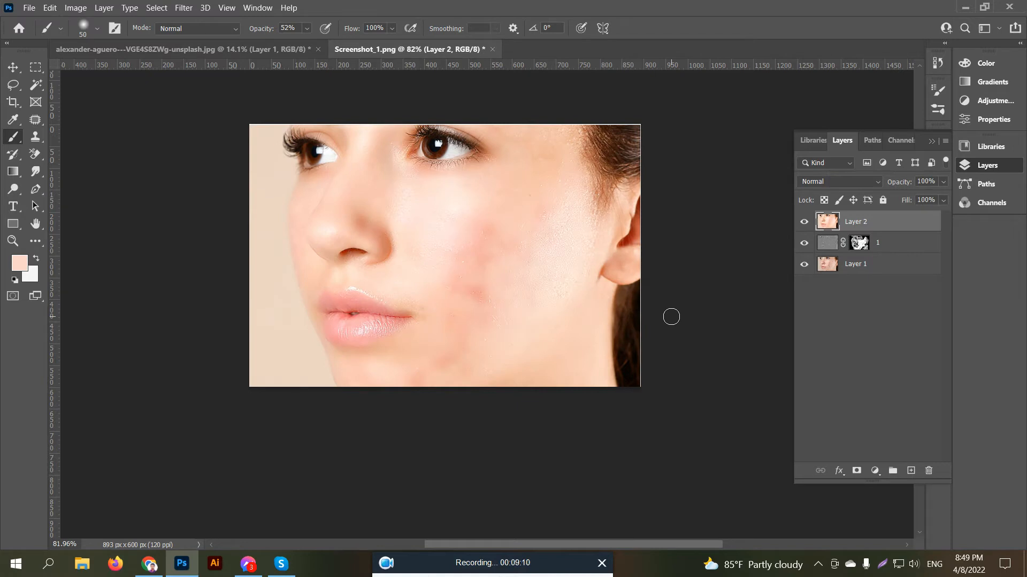
Add a new empty layer above Layer 2 and sample a clean skin tone from the cheek as the brush colour.
{"action": "scroll", "coordinate": [479, 247], "scroll_direction": "up", "scroll_amount": 2}
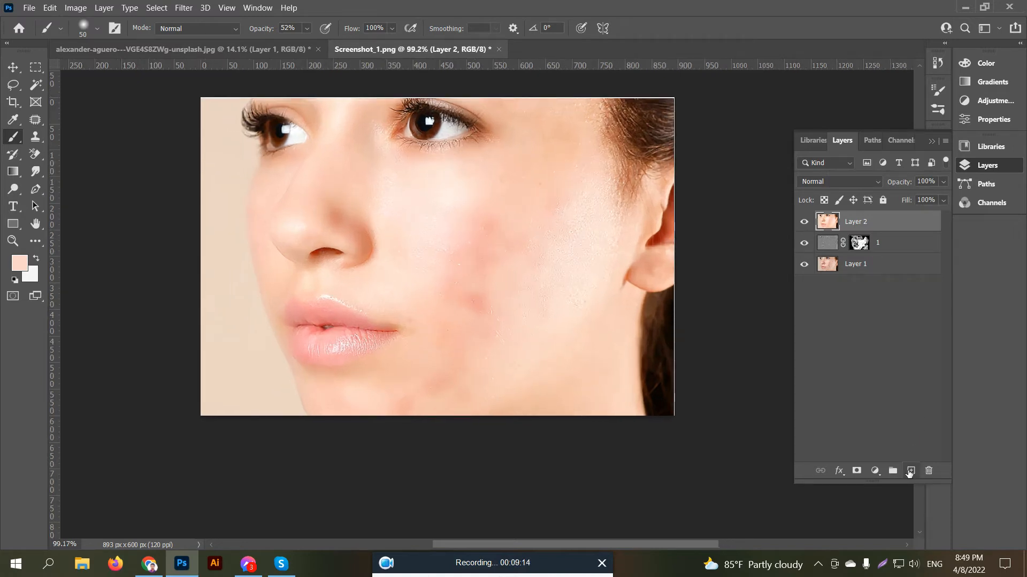
{"action": "left_click", "coordinate": [910, 471]}
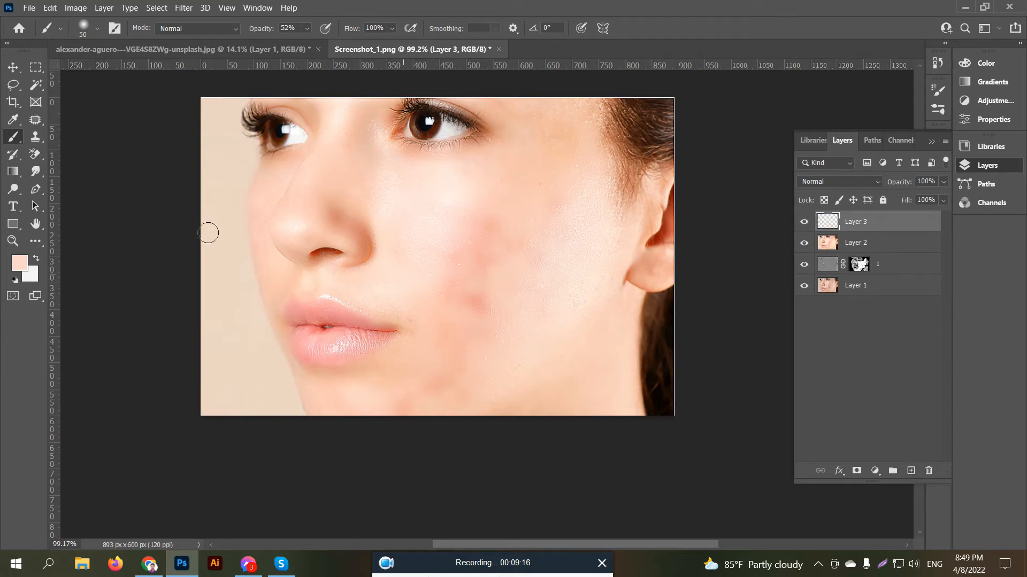
{"action": "right_click", "coordinate": [13, 137]}
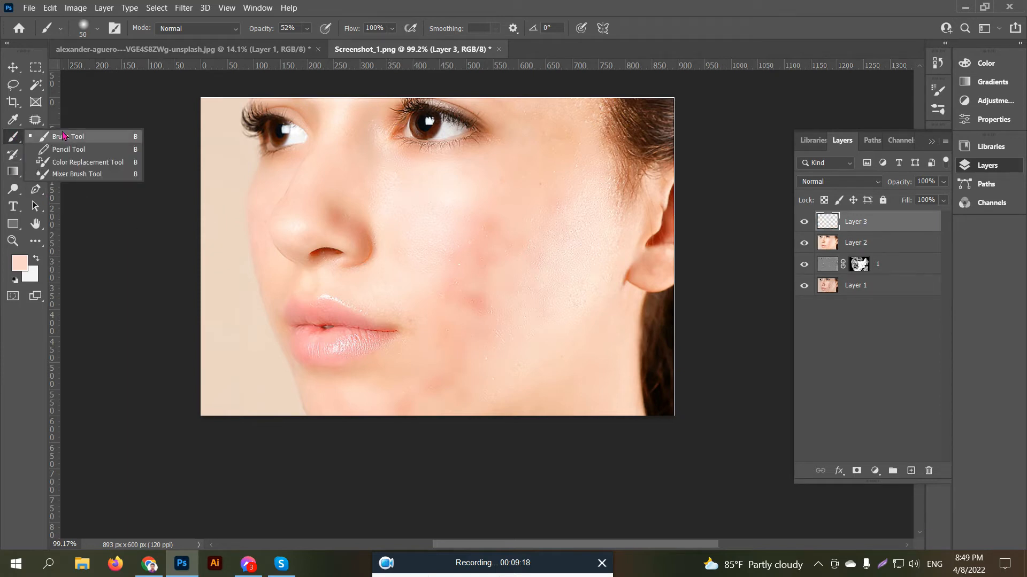
{"action": "left_click", "coordinate": [58, 134]}
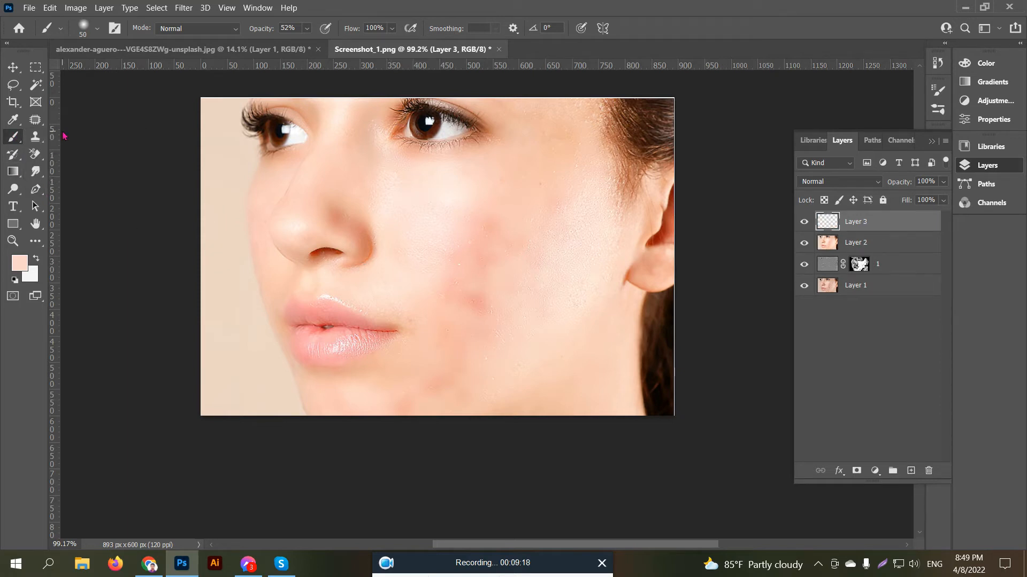
{"action": "left_click", "coordinate": [516, 255], "text": "alt"}
{"action": "right_click", "coordinate": [14, 138]}
{"action": "left_click", "coordinate": [59, 137]}
{"action": "left_click", "coordinate": [515, 270], "text": "alt"}
Set the brush opacity to 31% and paint the sampled skin tone over the red patches on the cheek and jaw.
{"action": "left_click", "coordinate": [307, 28]}
{"action": "left_click_drag", "start_coordinate": [315, 44], "coordinate": [306, 45]}
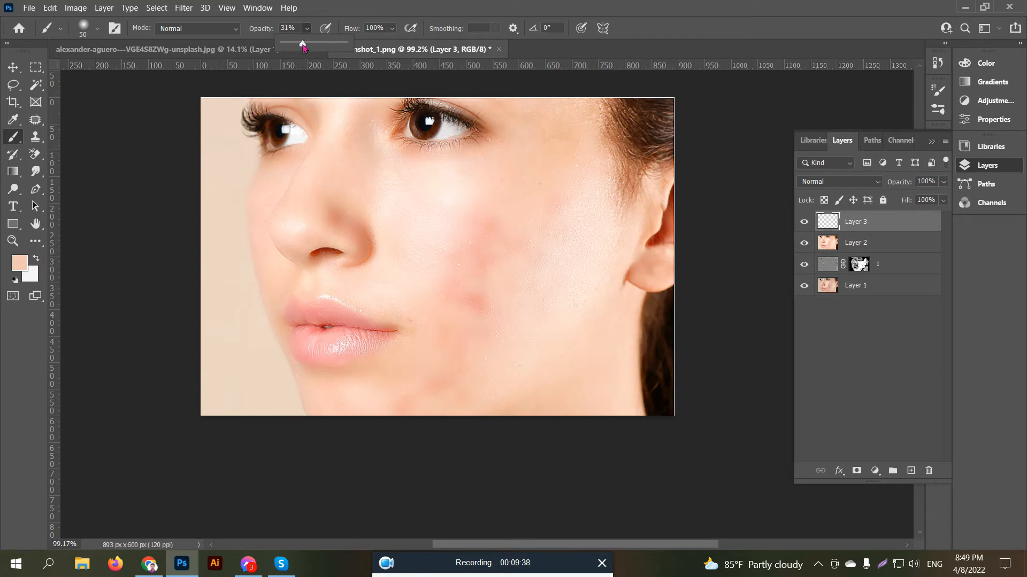
{"action": "left_click", "coordinate": [501, 221]}
{"action": "mouse_move", "coordinate": [487, 225]}
{"action": "left_mouse_down"}
{"action": "mouse_move", "coordinate": [474, 277]}
{"action": "mouse_move", "coordinate": [486, 263]}
{"action": "mouse_move", "coordinate": [491, 307]}
{"action": "mouse_move", "coordinate": [471, 291]}
{"action": "mouse_move", "coordinate": [473, 308]}
{"action": "mouse_move", "coordinate": [455, 295]}
{"action": "mouse_move", "coordinate": [449, 258]}
{"action": "mouse_move", "coordinate": [443, 322]}
{"action": "mouse_move", "coordinate": [482, 211]}
{"action": "mouse_move", "coordinate": [473, 291]}
{"action": "mouse_move", "coordinate": [470, 278]}
{"action": "mouse_move", "coordinate": [460, 284]}
{"action": "mouse_move", "coordinate": [485, 317]}
{"action": "mouse_move", "coordinate": [496, 258]}
{"action": "mouse_move", "coordinate": [556, 204]}
{"action": "mouse_move", "coordinate": [523, 274]}
{"action": "mouse_move", "coordinate": [473, 291]}
{"action": "mouse_move", "coordinate": [426, 395]}
{"action": "mouse_move", "coordinate": [393, 411]}
{"action": "mouse_move", "coordinate": [497, 319]}
{"action": "mouse_move", "coordinate": [507, 323]}
{"action": "mouse_move", "coordinate": [469, 227]}
{"action": "left_mouse_up"}
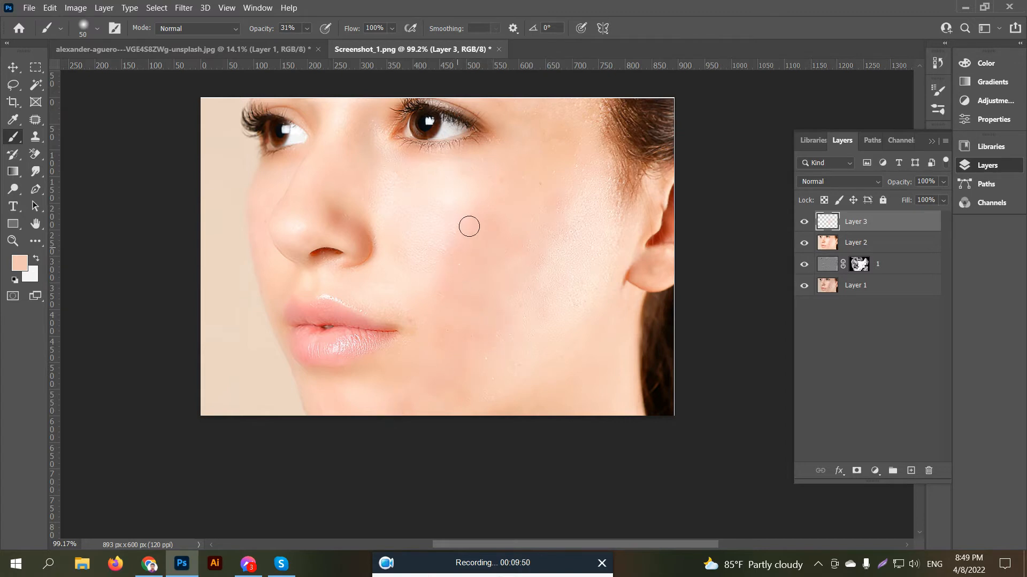
Set the blend mode of the painted skin-tone layer to Overlay.
{"action": "left_click", "coordinate": [858, 182]}
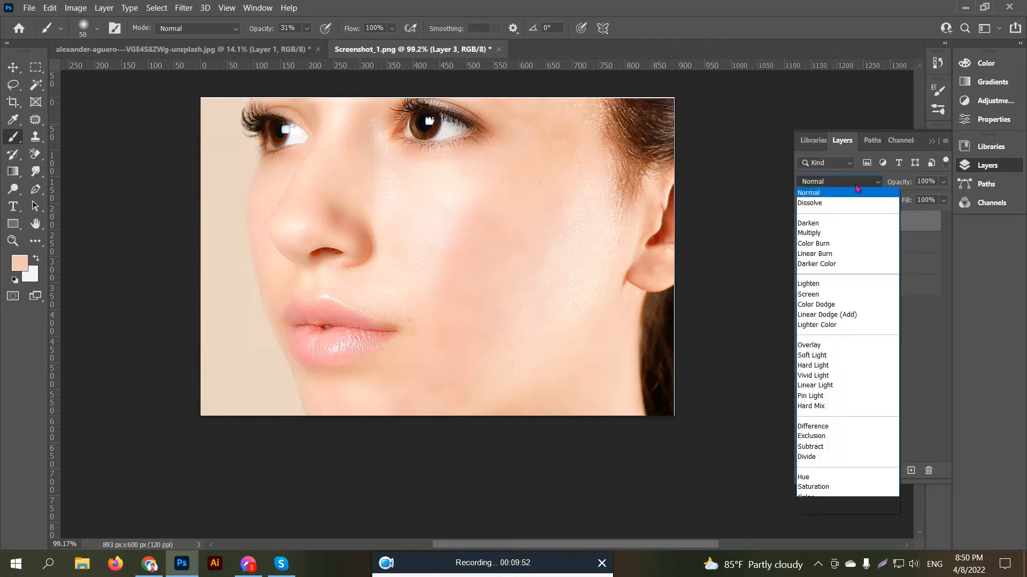
{"action": "left_click", "coordinate": [828, 346]}
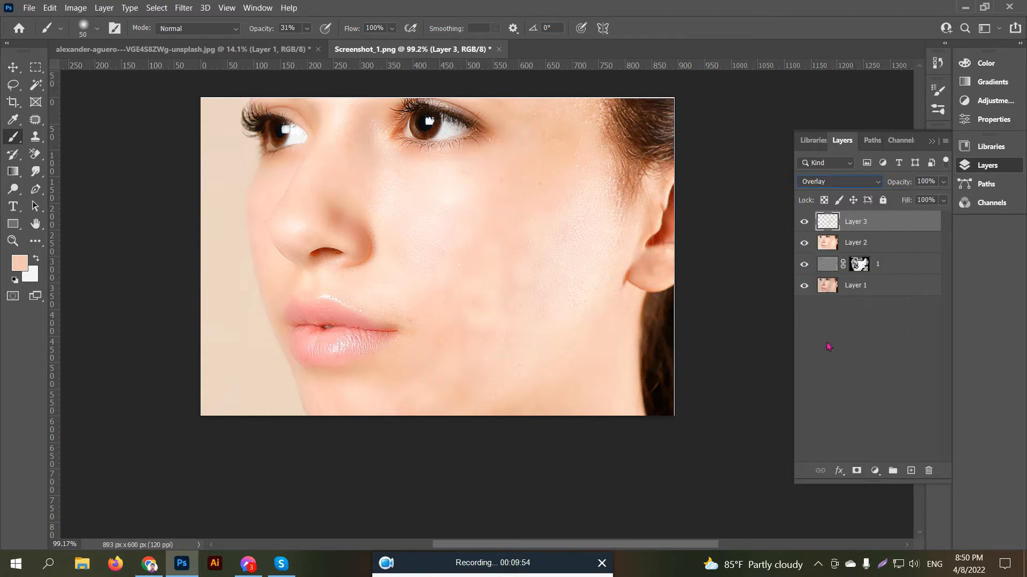
Set both the opacity and the fill of the painted skin-tone layer, Layer 3, to 50%.
{"action": "left_click", "coordinate": [803, 221]}
{"action": "left_click", "coordinate": [803, 221]}
{"action": "scroll", "coordinate": [513, 270], "scroll_direction": "down", "scroll_amount": 1}
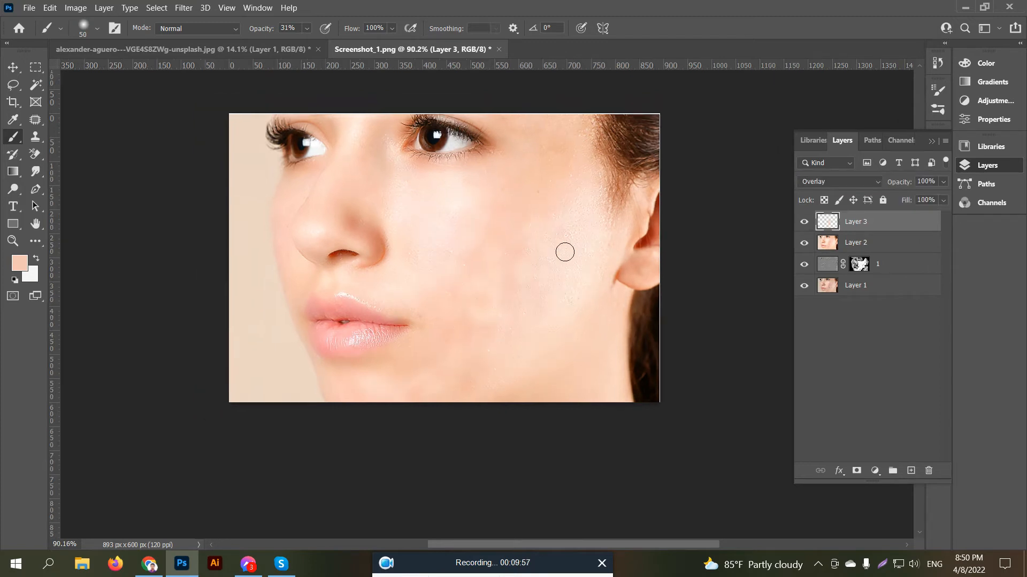
{"action": "left_click", "coordinate": [935, 181]}
{"action": "type", "text": "50"}
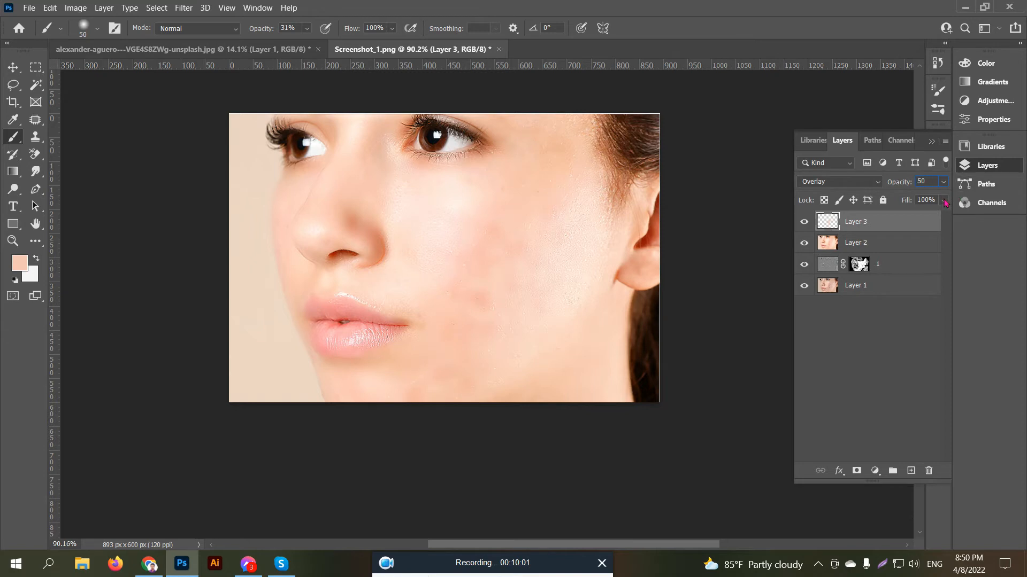
{"action": "left_click", "coordinate": [935, 200]}
{"action": "type", "text": "50"}
Hide and show Layer 3 to check its effect, and merge it with Layer 2.
{"action": "left_click", "coordinate": [803, 223]}
{"action": "left_click", "coordinate": [803, 222]}
{"action": "scroll", "coordinate": [570, 303], "scroll_direction": "up", "scroll_amount": 1}
{"action": "left_click", "coordinate": [863, 243], "text": "shift"}
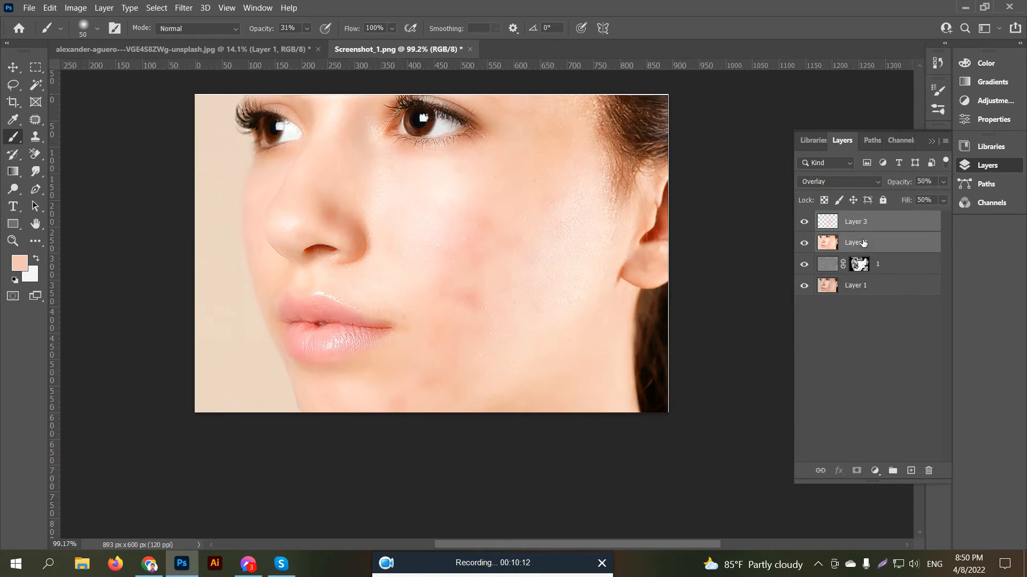
{"action": "key", "text": "ctrl+e"}
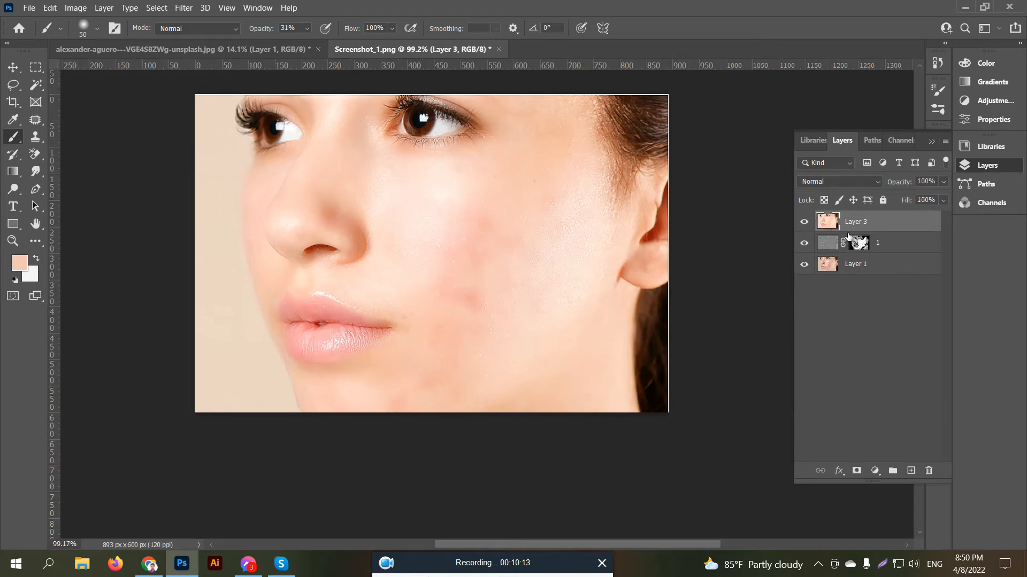
Hide the merged Layer 3 and layer 1, and show them again one by one to compare with the original skin.
{"action": "left_click", "coordinate": [803, 222]}
{"action": "left_click", "coordinate": [805, 243]}
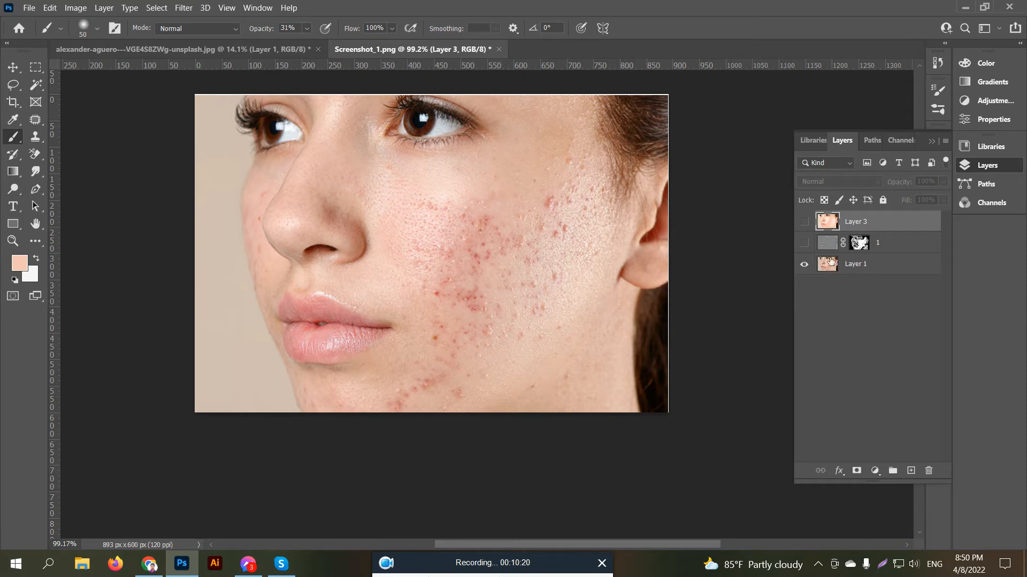
{"action": "left_click", "coordinate": [804, 244]}
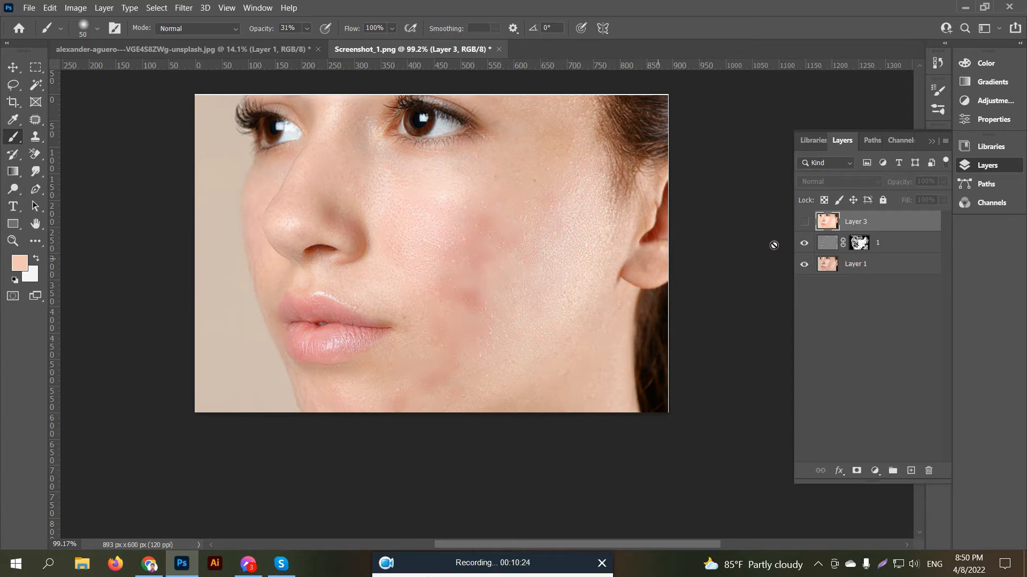
{"action": "left_click", "coordinate": [804, 221]}
{"action": "left_click_drag", "start_coordinate": [440, 277], "coordinate": [454, 338]}
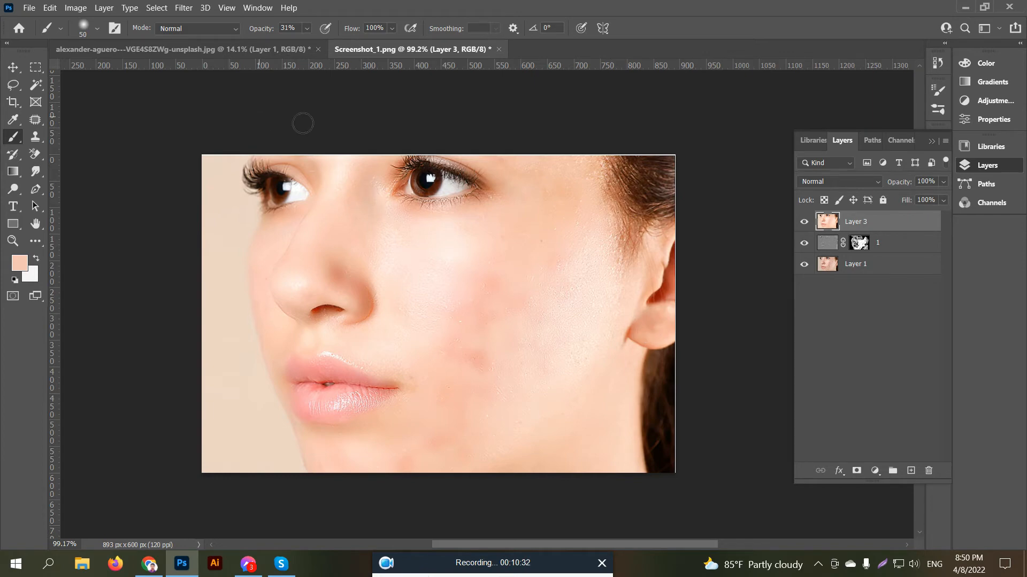
Switch to the alexander-aguero portrait document and delete its retouched Layer 1, keeping only Layer 0.
{"action": "left_click", "coordinate": [275, 54]}
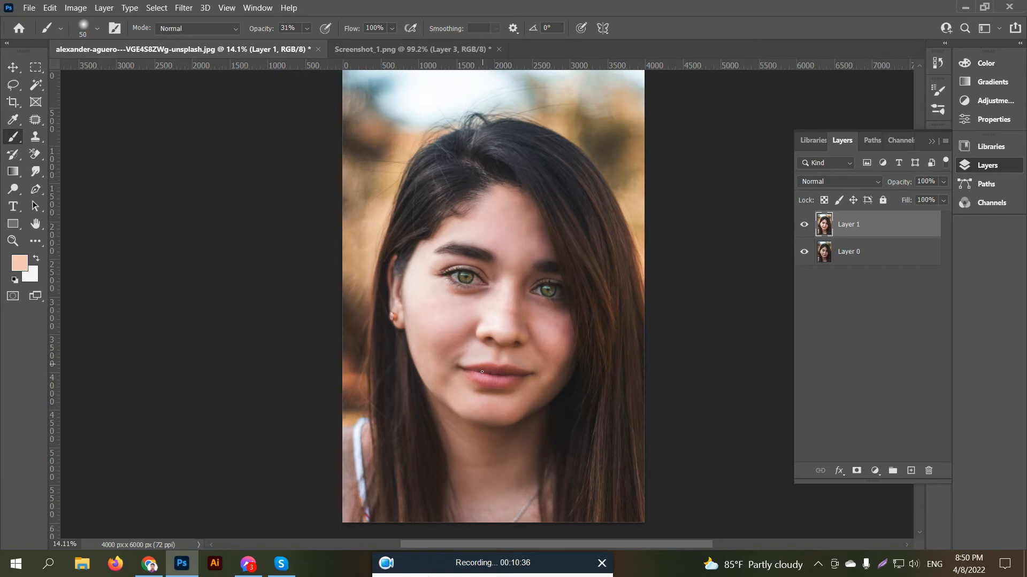
{"action": "left_click", "coordinate": [804, 225]}
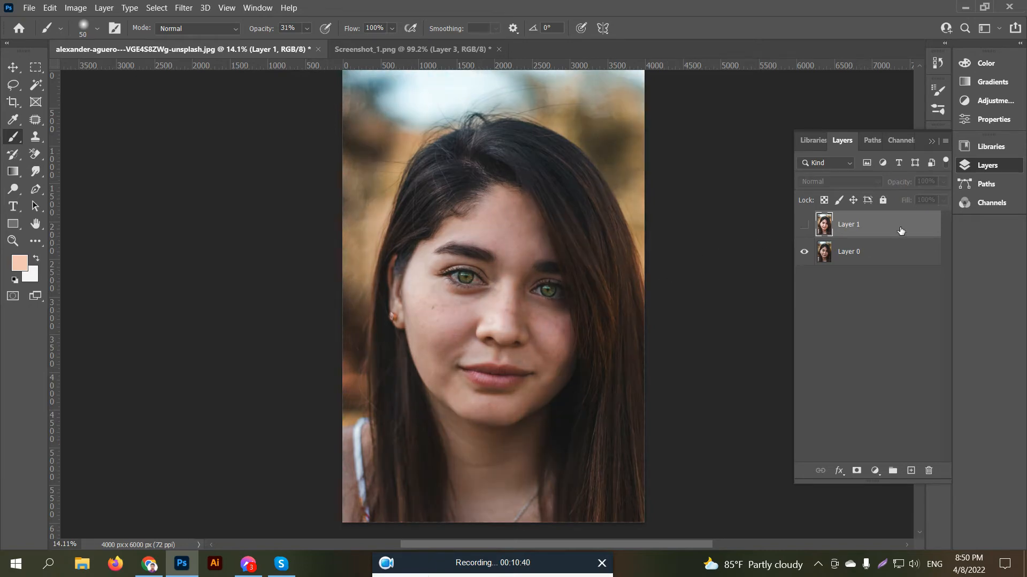
{"action": "left_click_drag", "start_coordinate": [901, 231], "coordinate": [925, 470]}
{"action": "left_click_drag", "start_coordinate": [925, 469], "coordinate": [927, 470]}
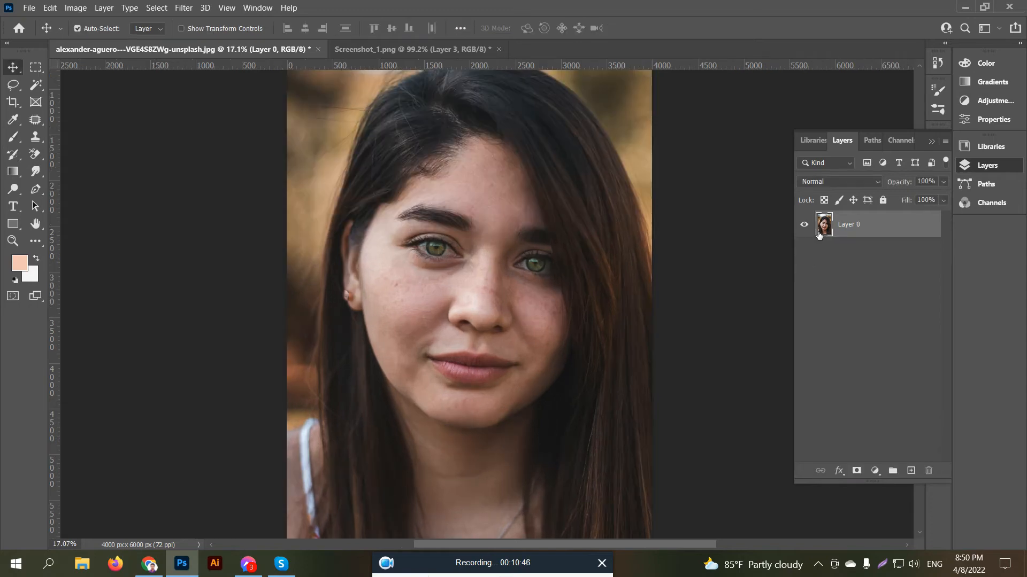
Duplicate Layer 0 within the same document, naming the copy "lear 1".
{"action": "right_click", "coordinate": [860, 232]}
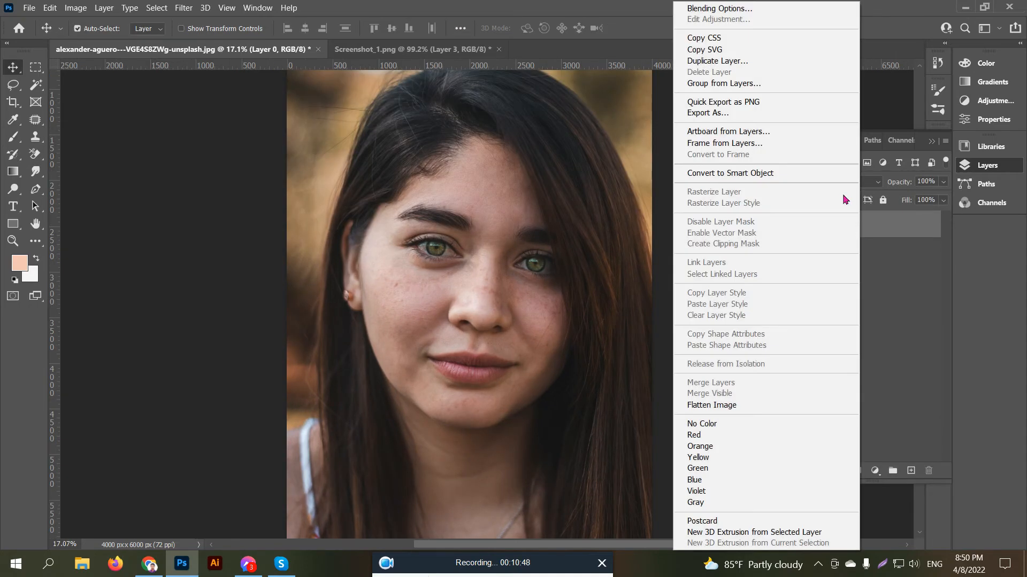
{"action": "left_click", "coordinate": [754, 63]}
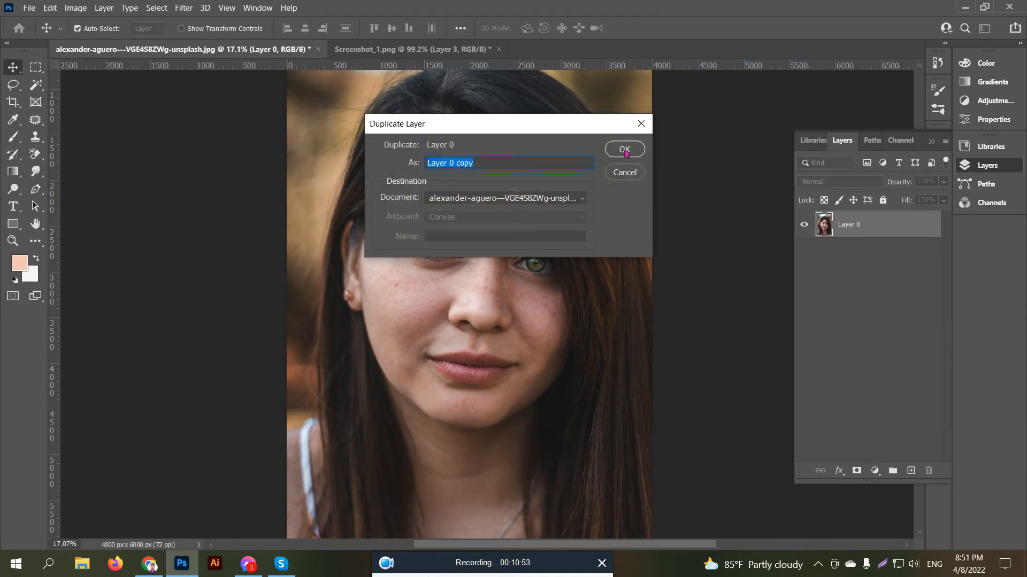
{"action": "type", "text": "lear 1"}
{"action": "left_click", "coordinate": [624, 151]}
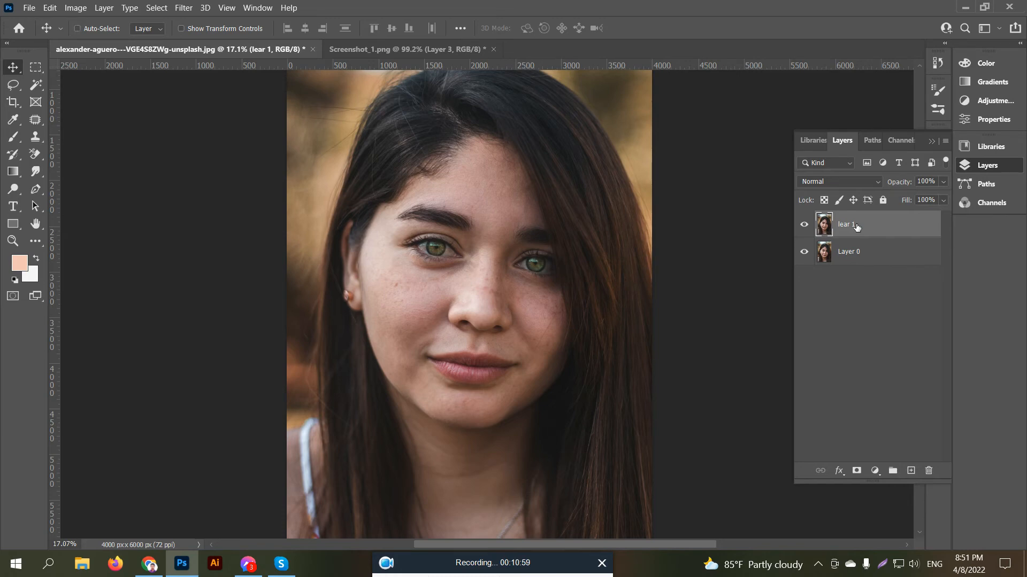
Invert the colours of the lear 1 layer and set its blend mode to Vivid Light.
{"action": "key", "text": "ctrl+i"}
{"action": "left_click", "coordinate": [836, 183]}
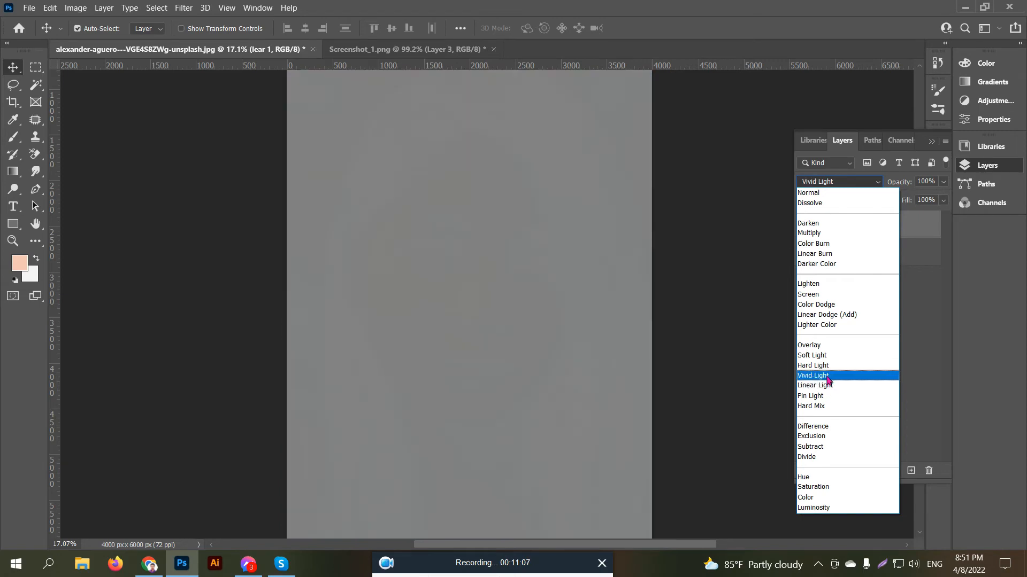
{"action": "left_click", "coordinate": [829, 378]}
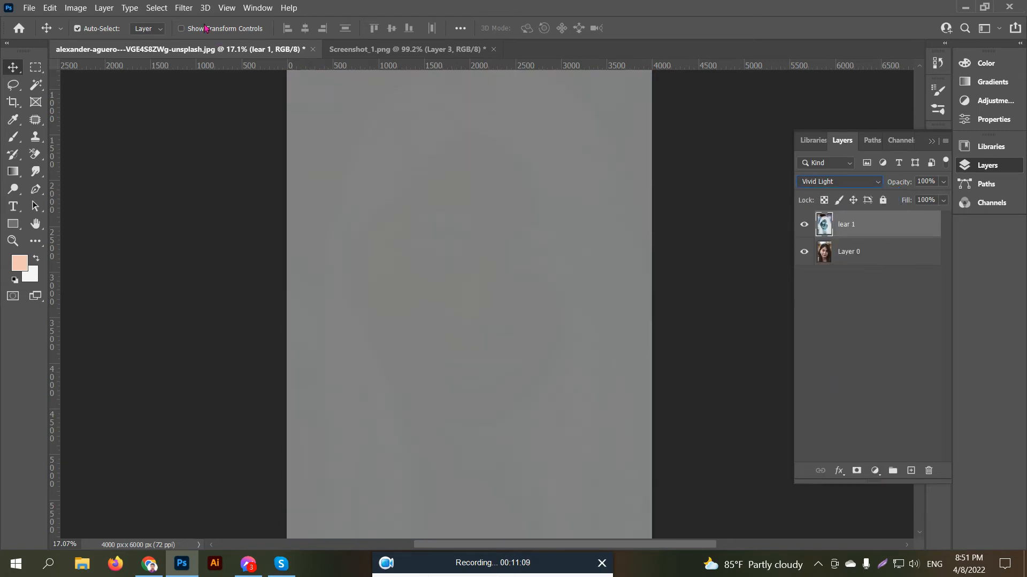
Apply a High Pass filter with a radius of 19.4 pixels to the lear 1 layer.
{"action": "left_click", "coordinate": [183, 7]}
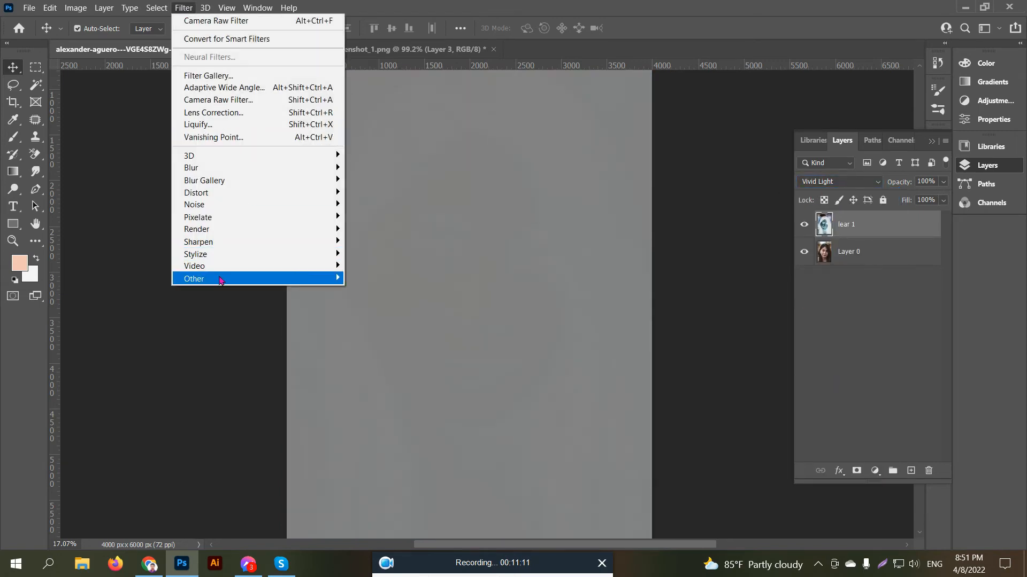
{"action": "mouse_move", "coordinate": [220, 281]}
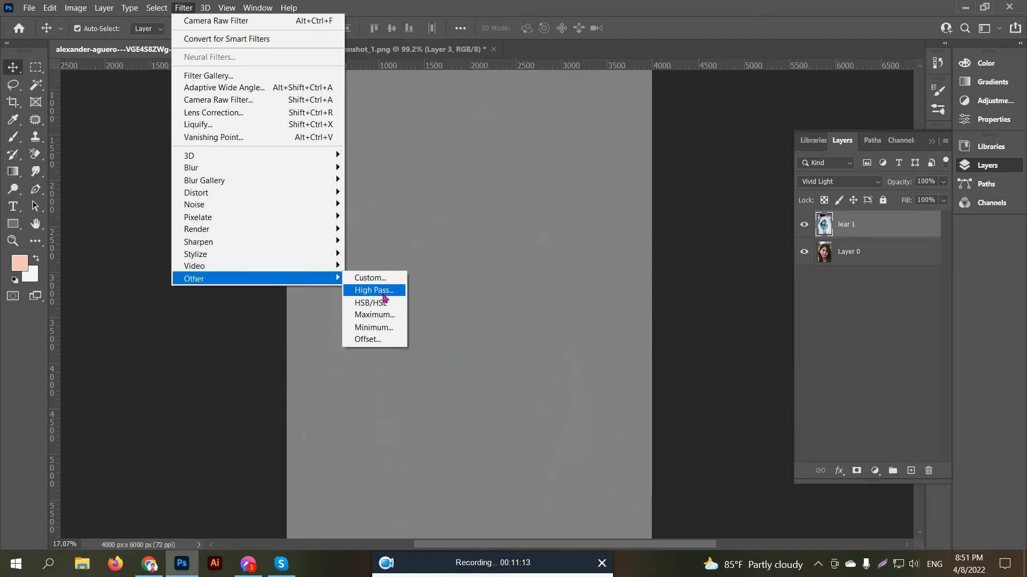
{"action": "left_click", "coordinate": [383, 293]}
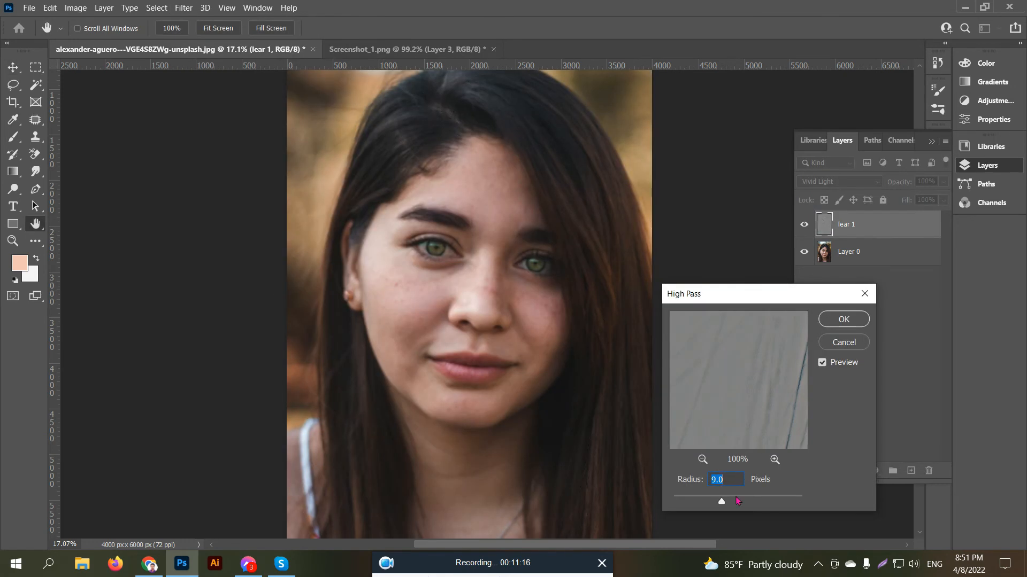
{"action": "mouse_move", "coordinate": [722, 502]}
{"action": "left_mouse_down"}
{"action": "mouse_move", "coordinate": [709, 504]}
{"action": "mouse_move", "coordinate": [731, 504]}
{"action": "left_mouse_up"}
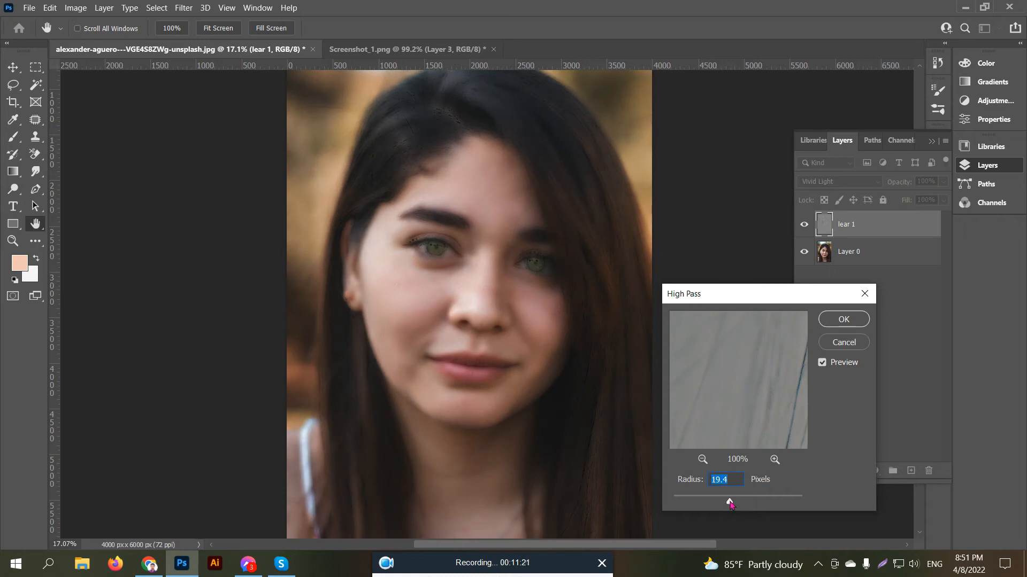
{"action": "left_click", "coordinate": [830, 322]}
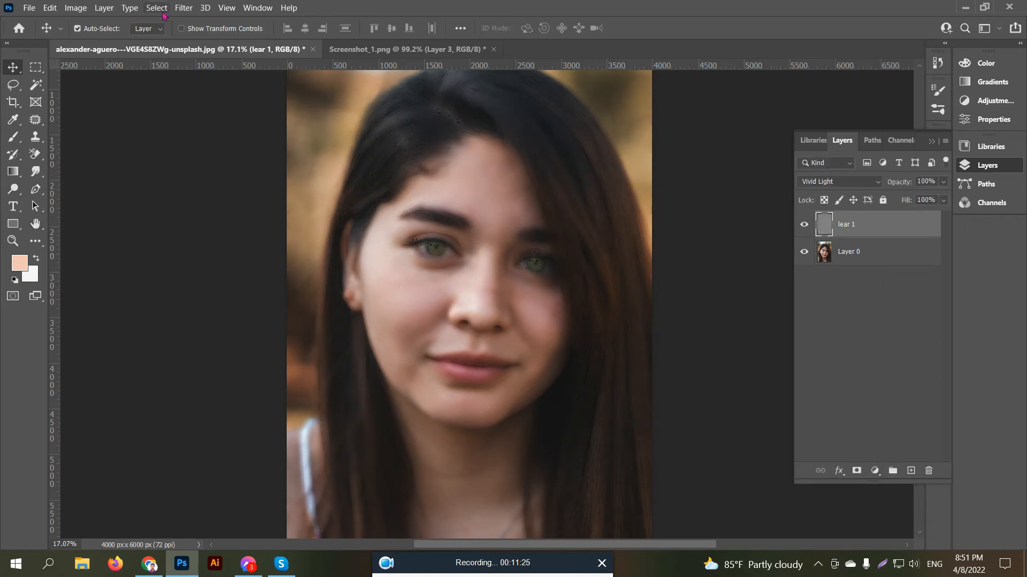
Apply a Gaussian Blur with a radius of 1.3 pixels to the lear 1 layer.
{"action": "left_click", "coordinate": [179, 11]}
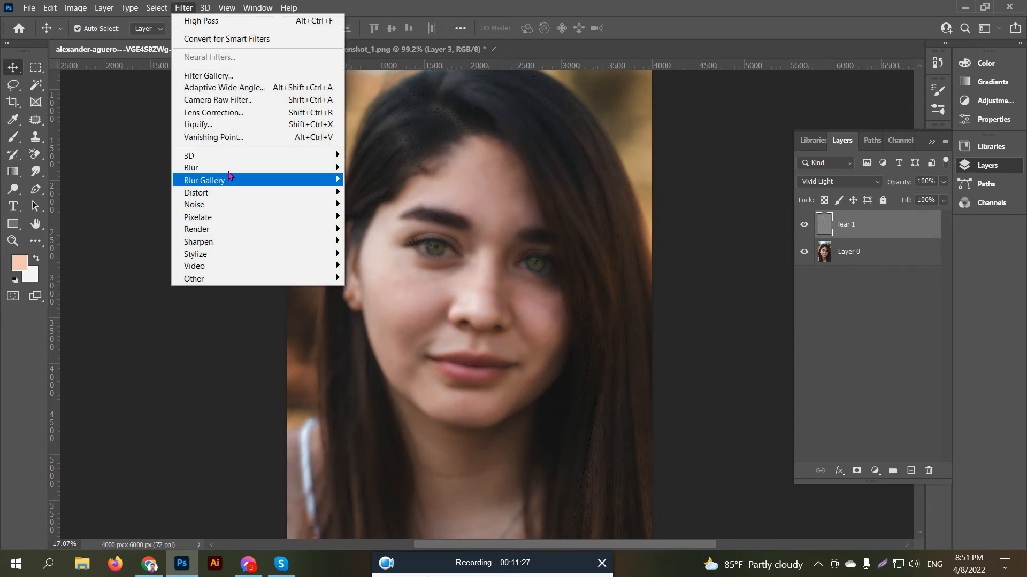
{"action": "mouse_move", "coordinate": [234, 192]}
{"action": "mouse_move", "coordinate": [236, 167]}
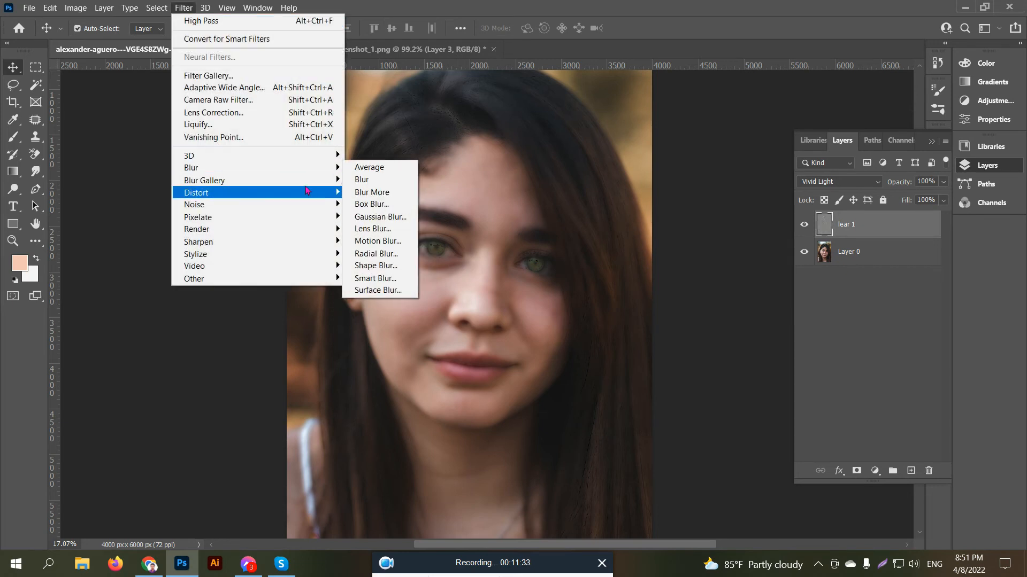
{"action": "left_click", "coordinate": [393, 220]}
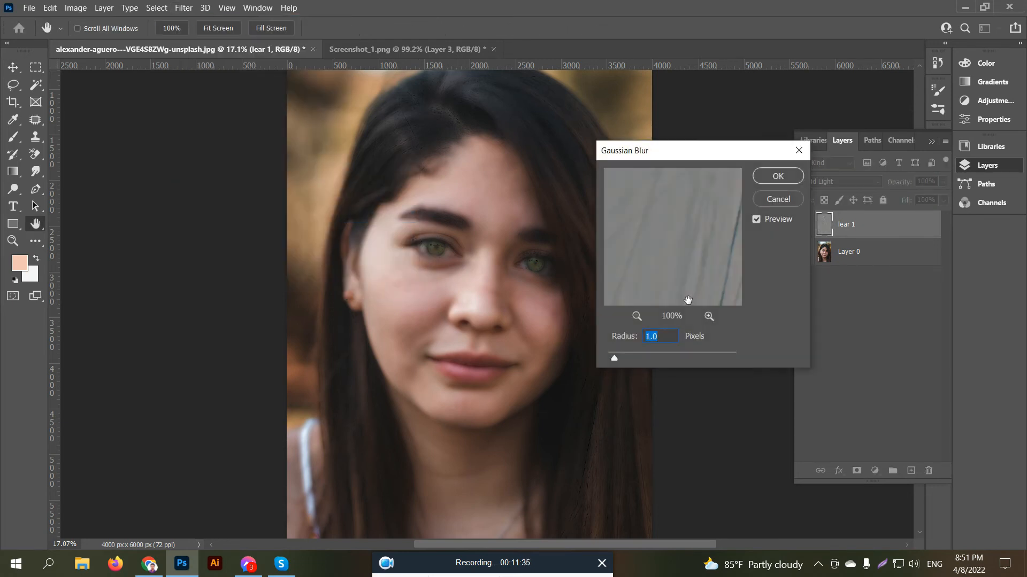
{"action": "left_click_drag", "start_coordinate": [616, 363], "coordinate": [617, 362]}
{"action": "left_click", "coordinate": [777, 177]}
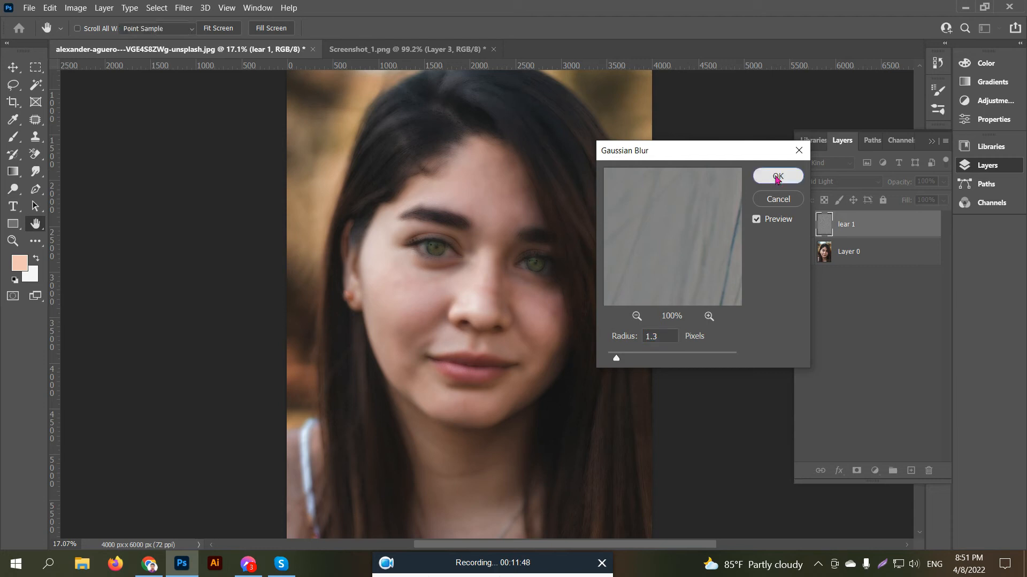
Add a black layer mask to the lear 1 layer and activate the Brush tool for painting the face.
{"action": "left_click", "coordinate": [856, 471], "text": "alt"}
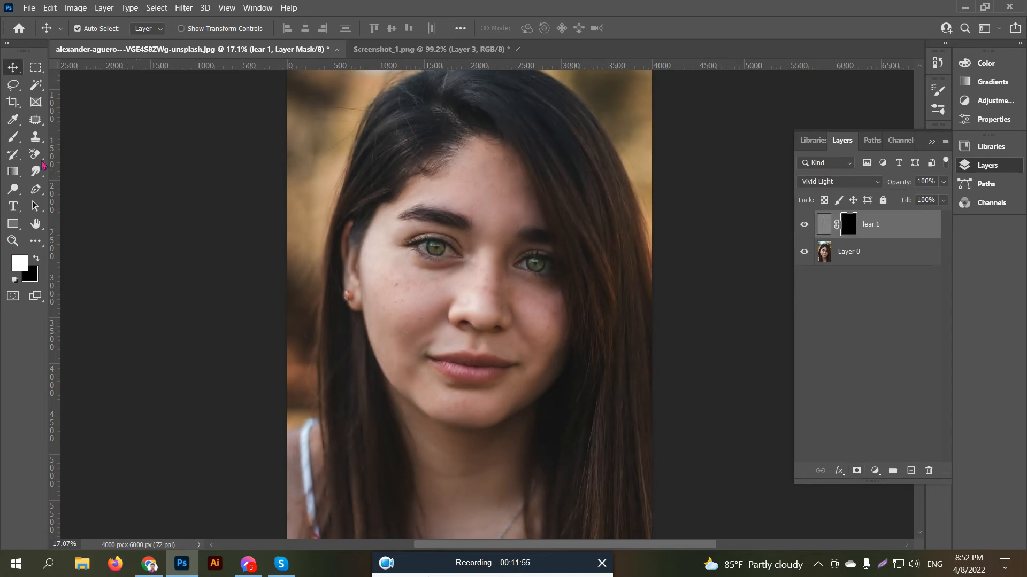
{"action": "left_click", "coordinate": [13, 138]}
{"action": "left_click", "coordinate": [53, 137]}
{"action": "scroll", "coordinate": [456, 278], "scroll_direction": "up", "scroll_amount": 3}
{"action": "left_click_drag", "start_coordinate": [456, 277], "coordinate": [300, 127]}
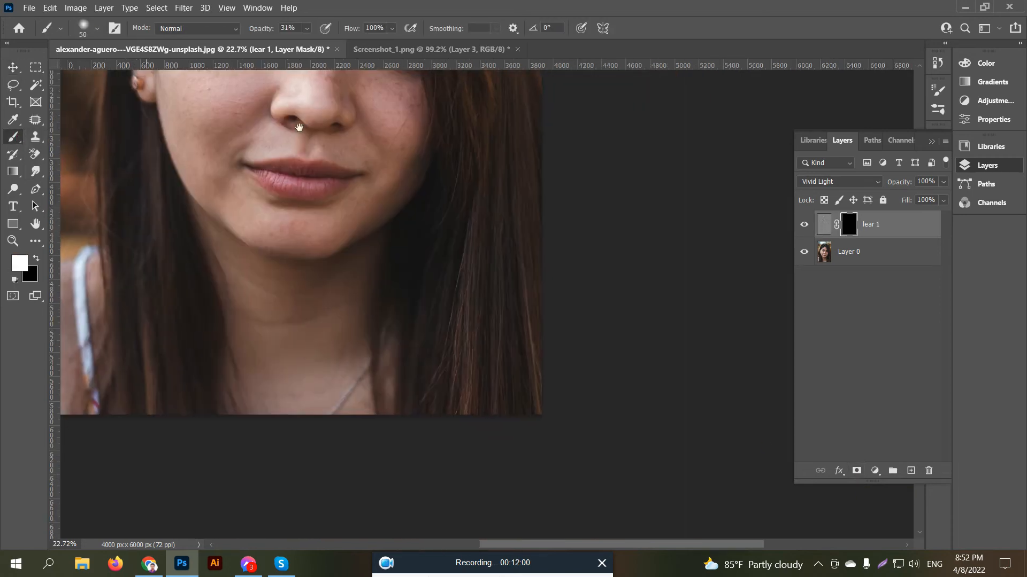
{"action": "left_click_drag", "start_coordinate": [222, 127], "coordinate": [393, 264]}
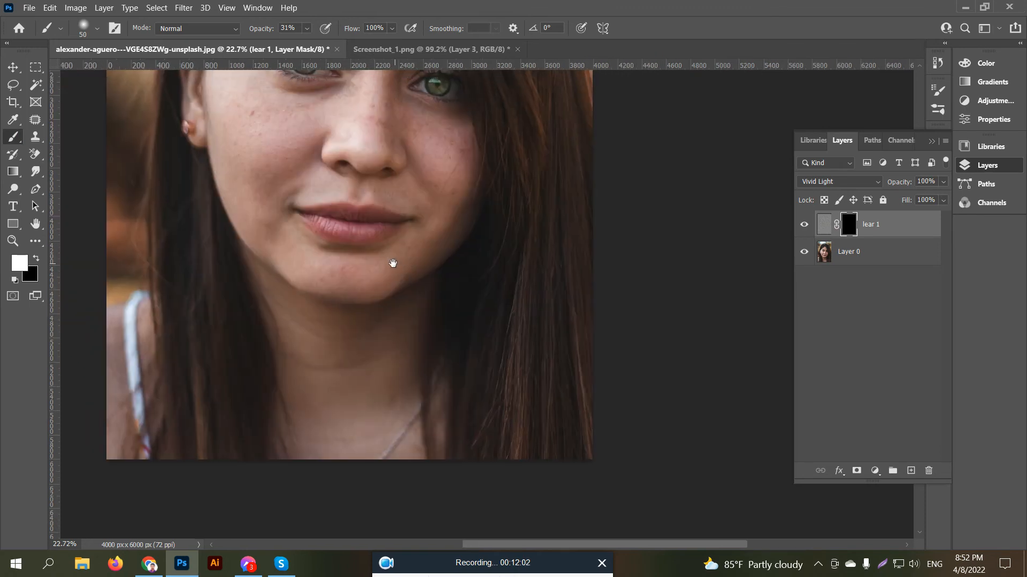
{"action": "left_click_drag", "start_coordinate": [351, 177], "coordinate": [403, 277]}
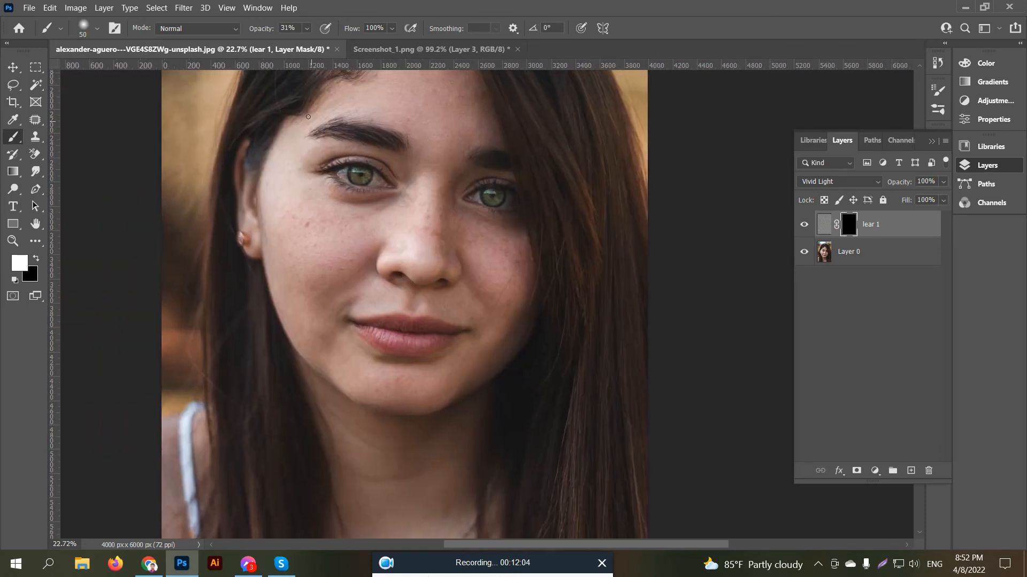
Set the brush opacity to 80%, enlarge the brush, and paint white on the mask over the cheek beside the earring.
{"action": "left_click", "coordinate": [294, 27]}
{"action": "type", "text": "80"}
{"action": "right_click", "coordinate": [326, 231]}
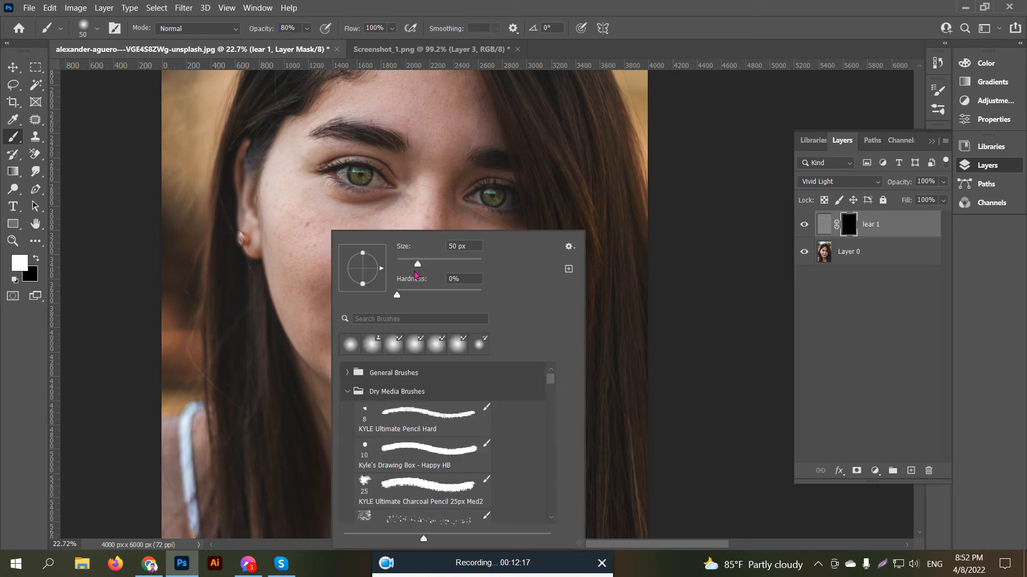
{"action": "left_click_drag", "start_coordinate": [417, 264], "coordinate": [426, 267]}
{"action": "left_click", "coordinate": [308, 212]}
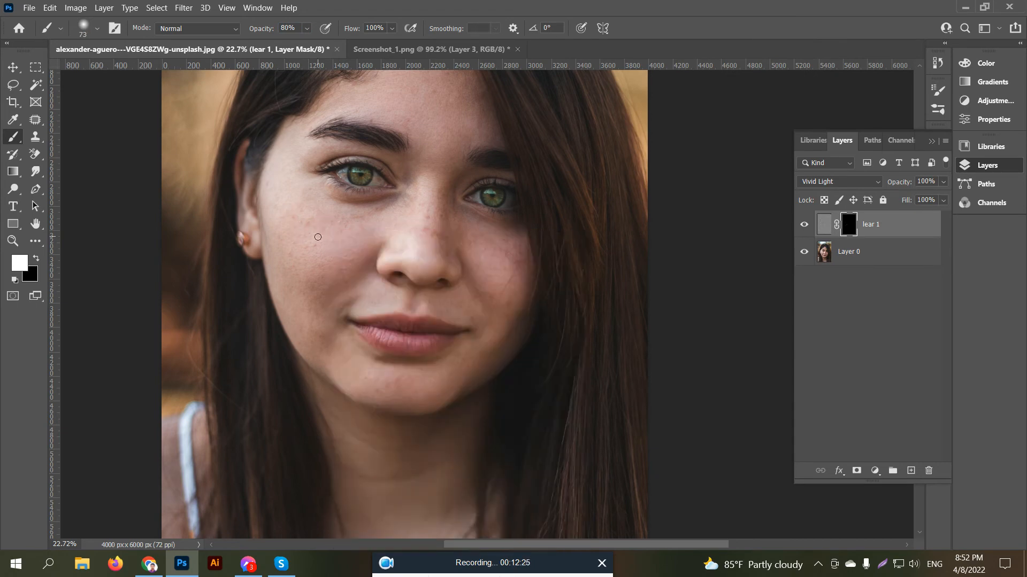
{"action": "scroll", "coordinate": [326, 230], "scroll_direction": "up", "scroll_amount": 3}
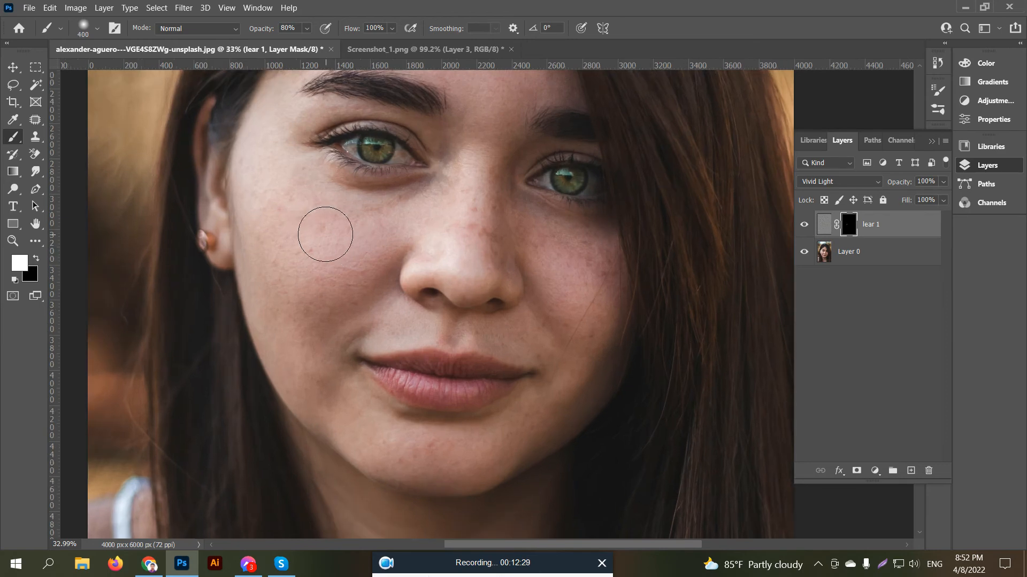
{"action": "key", "text": "bracketleft"}
{"action": "key", "text": "bracketleft"}
{"action": "mouse_move", "coordinate": [332, 218]}
{"action": "left_mouse_down"}
{"action": "mouse_move", "coordinate": [264, 200]}
{"action": "mouse_move", "coordinate": [361, 238]}
{"action": "mouse_move", "coordinate": [282, 251]}
{"action": "mouse_move", "coordinate": [275, 262]}
{"action": "mouse_move", "coordinate": [287, 274]}
{"action": "mouse_move", "coordinate": [369, 251]}
{"action": "mouse_move", "coordinate": [389, 221]}
{"action": "mouse_move", "coordinate": [316, 259]}
{"action": "left_mouse_up"}
Set the brush opacity to 60%, reduce the brush size, and paint white on the mask over the cheeks, nose and chin.
{"action": "left_click", "coordinate": [288, 28]}
{"action": "type", "text": "6"}
{"action": "left_click_drag", "start_coordinate": [296, 27], "coordinate": [267, 30]}
{"action": "type", "text": "60"}
{"action": "key", "text": "Return"}
{"action": "mouse_move", "coordinate": [361, 268]}
{"action": "left_mouse_down"}
{"action": "mouse_move", "coordinate": [415, 210]}
{"action": "mouse_move", "coordinate": [427, 213]}
{"action": "left_mouse_up"}
{"action": "key", "text": "bracketleft"}
{"action": "key", "text": "bracketleft"}
{"action": "mouse_move", "coordinate": [325, 348]}
{"action": "left_mouse_down"}
{"action": "mouse_move", "coordinate": [364, 470]}
{"action": "mouse_move", "coordinate": [500, 462]}
{"action": "mouse_move", "coordinate": [502, 444]}
{"action": "mouse_move", "coordinate": [376, 452]}
{"action": "left_mouse_up"}
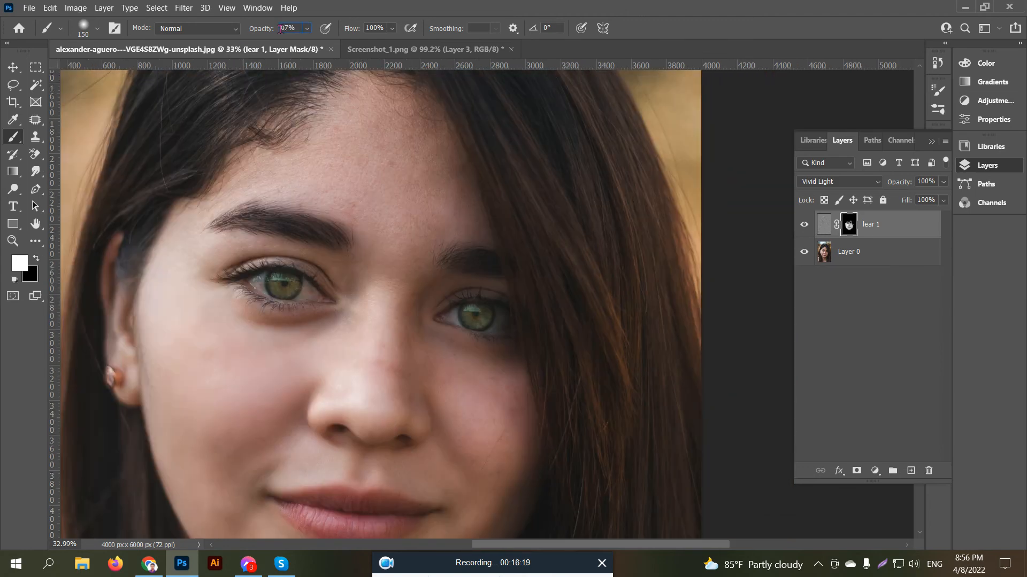
Set the brush opacity to 70% and paint white on the mask over the forehead and remaining facial skin.
{"action": "type", "text": "70"}
{"action": "key", "text": "Return"}
{"action": "mouse_move", "coordinate": [386, 133]}
{"action": "left_mouse_down"}
{"action": "mouse_move", "coordinate": [430, 227]}
{"action": "mouse_move", "coordinate": [399, 256]}
{"action": "mouse_move", "coordinate": [367, 216]}
{"action": "mouse_move", "coordinate": [403, 248]}
{"action": "mouse_move", "coordinate": [443, 231]}
{"action": "mouse_move", "coordinate": [420, 185]}
{"action": "mouse_move", "coordinate": [347, 162]}
{"action": "left_mouse_up"}
{"action": "scroll", "coordinate": [402, 312], "scroll_direction": "down", "scroll_amount": 3}
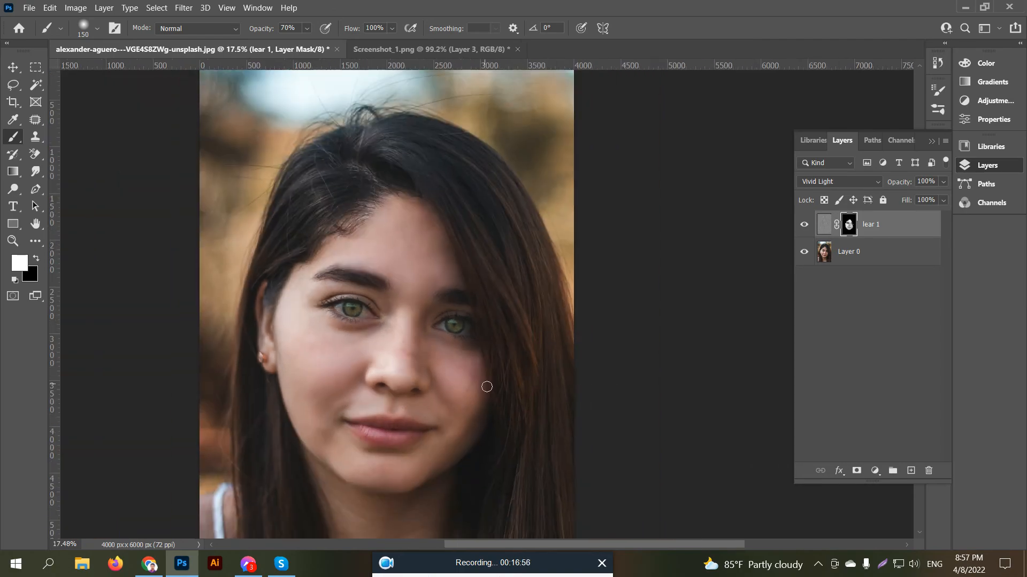
{"action": "left_click_drag", "start_coordinate": [453, 349], "coordinate": [501, 297]}
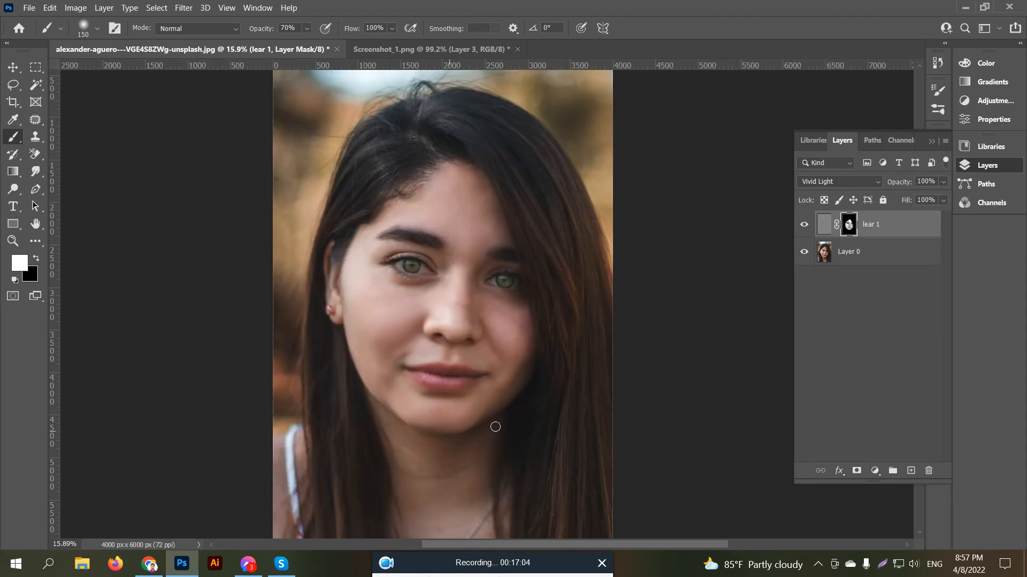
{"action": "scroll", "coordinate": [495, 355], "scroll_direction": "up", "scroll_amount": 1}
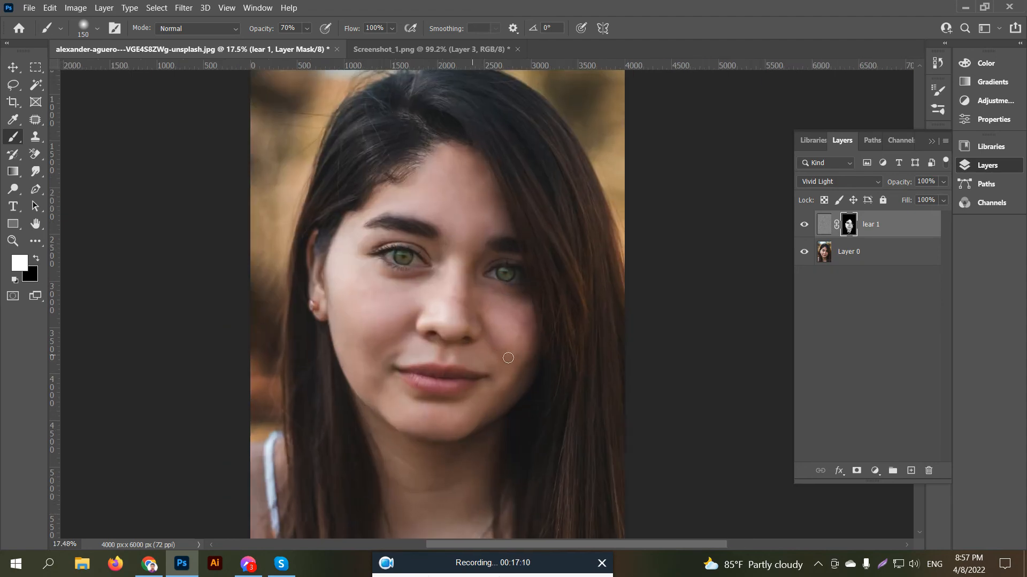
Stamp lear 1 and Layer 0 into a new merged layer and apply Smart Sharpen with slightly lowered amount and noise reduction.
{"action": "left_click", "coordinate": [868, 253], "text": "shift"}
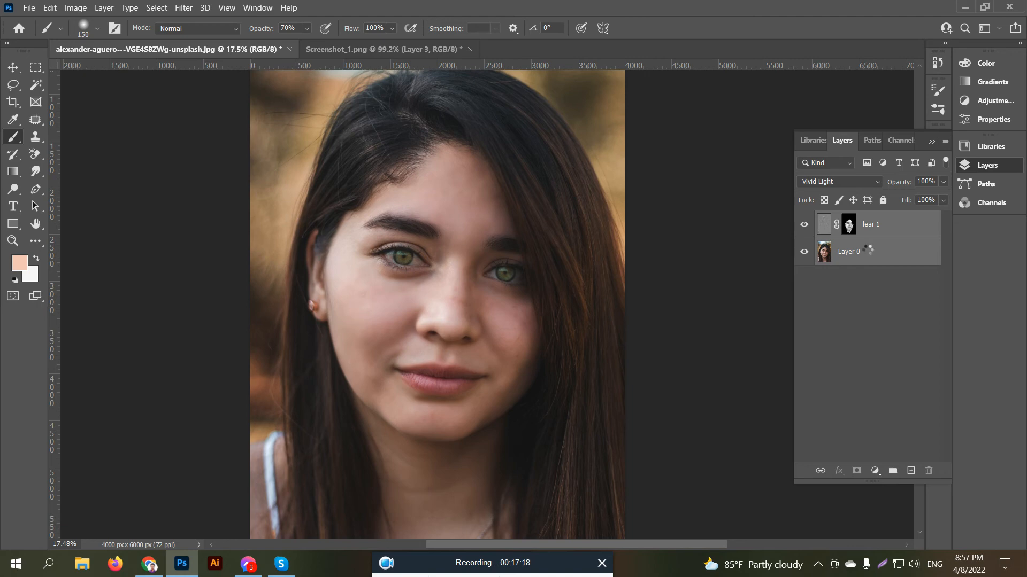
{"action": "key", "text": "ctrl+alt+e"}
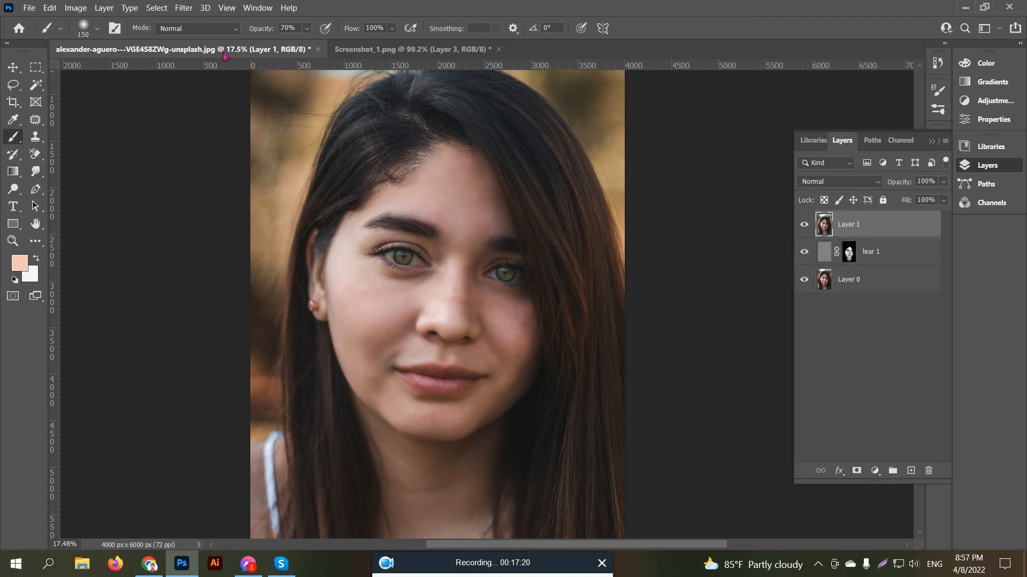
{"action": "left_click", "coordinate": [183, 10]}
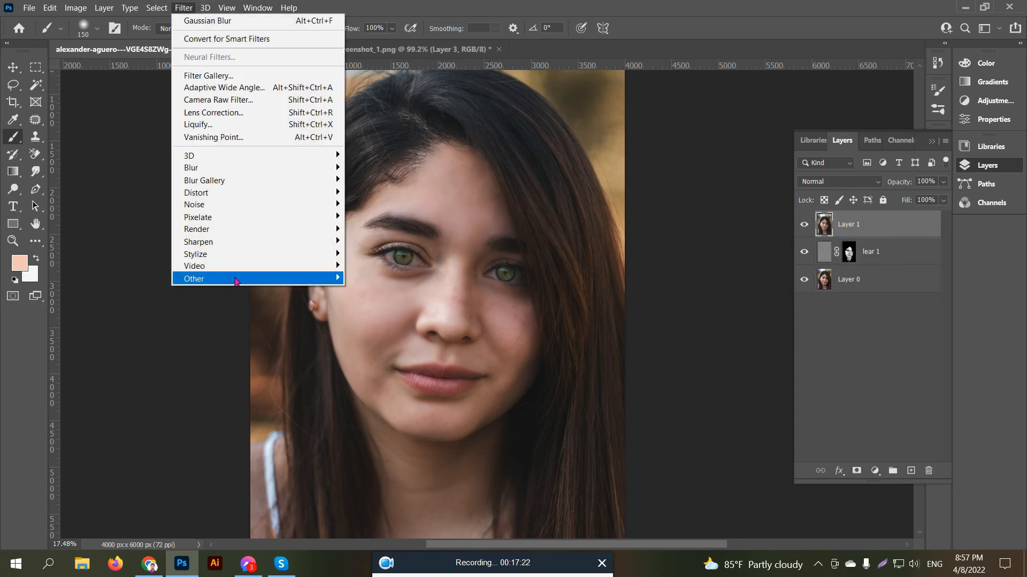
{"action": "mouse_move", "coordinate": [214, 242]}
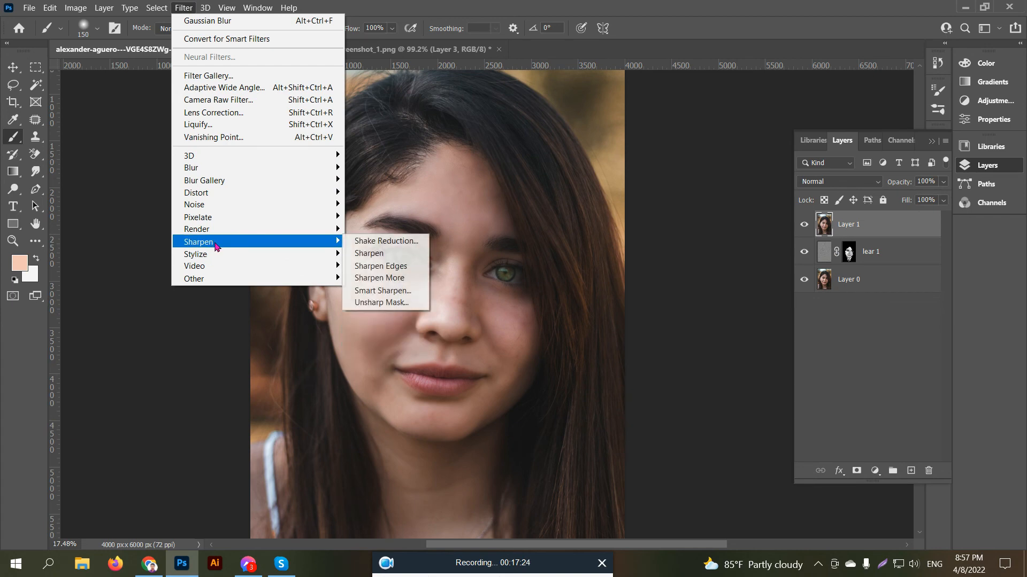
{"action": "left_click", "coordinate": [372, 291]}
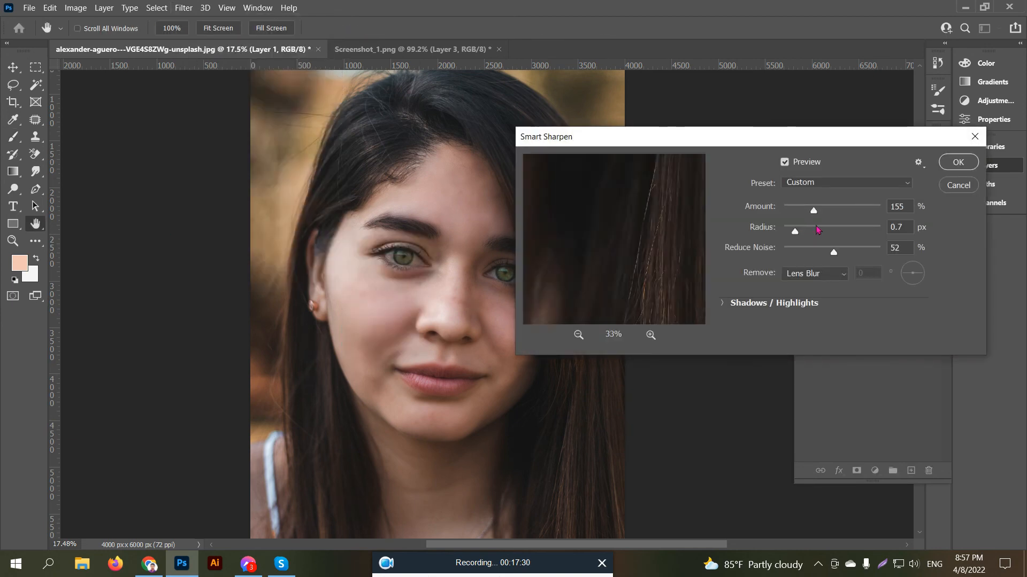
{"action": "left_click_drag", "start_coordinate": [835, 255], "coordinate": [824, 256]}
{"action": "left_click_drag", "start_coordinate": [813, 211], "coordinate": [811, 211]}
{"action": "left_click_drag", "start_coordinate": [821, 256], "coordinate": [823, 256]}
{"action": "left_click", "coordinate": [950, 162]}
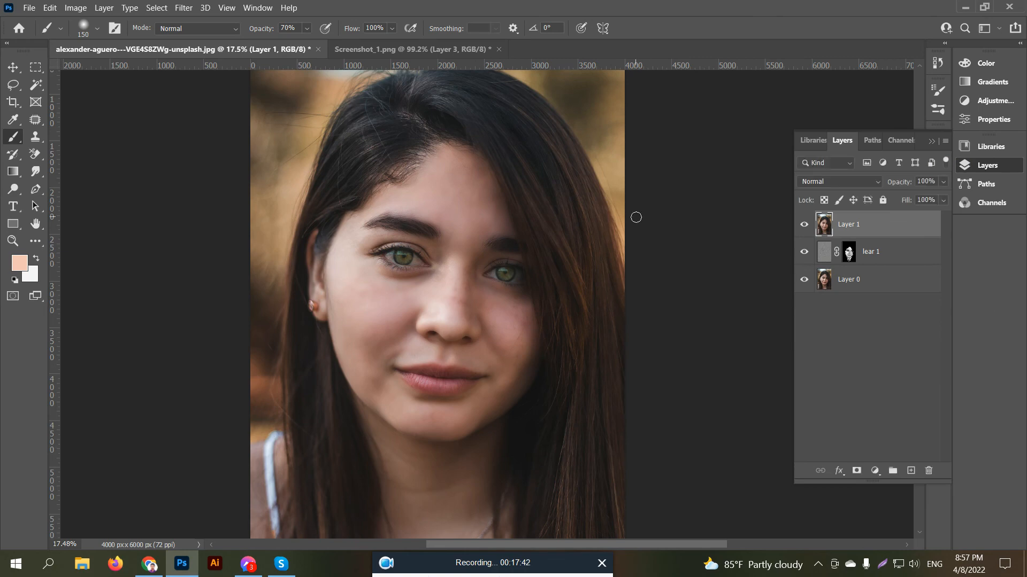
Apply a Brightness/Contrast adjustment to the merged layer with brightness 5 and contrast 10.
{"action": "left_click", "coordinate": [12, 67]}
{"action": "left_click", "coordinate": [68, 10]}
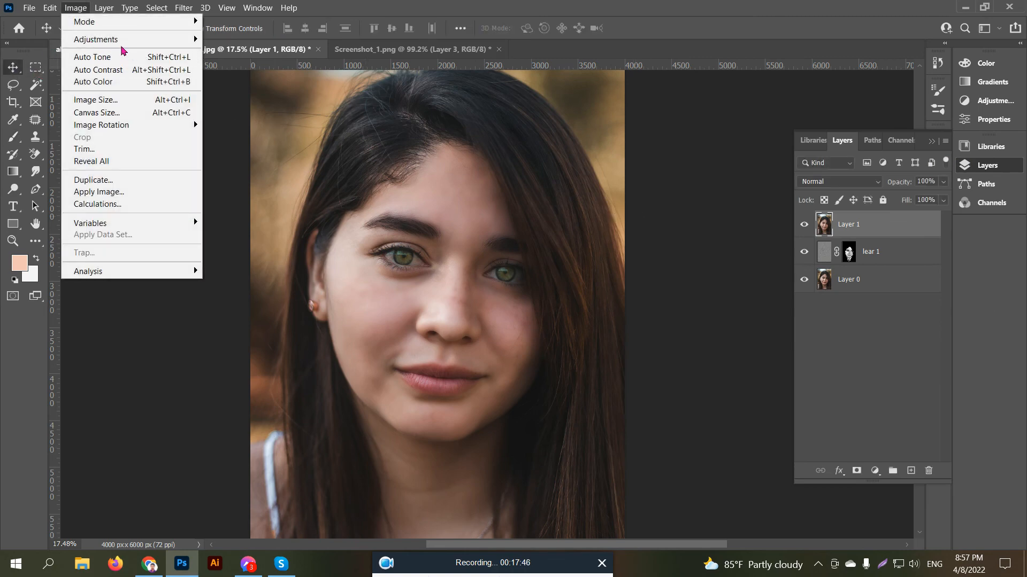
{"action": "mouse_move", "coordinate": [122, 39]}
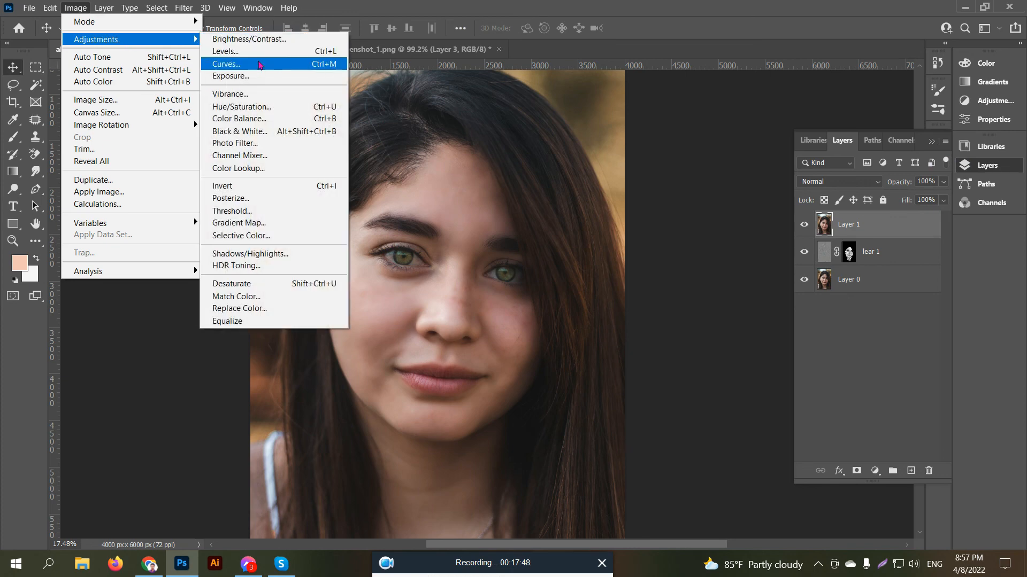
{"action": "left_click", "coordinate": [267, 40]}
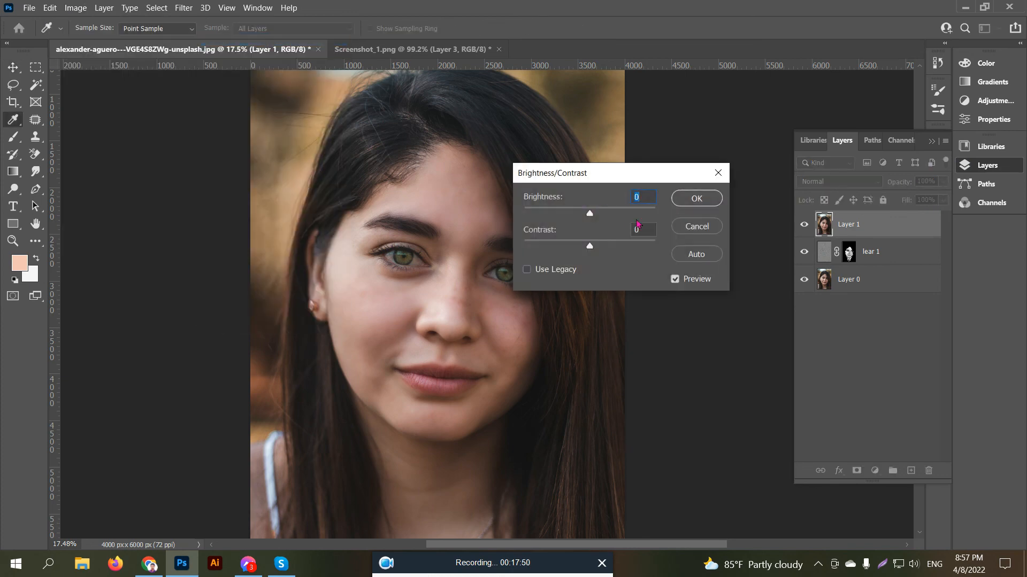
{"action": "left_click", "coordinate": [640, 231]}
{"action": "left_click_drag", "start_coordinate": [639, 198], "coordinate": [542, 198]}
{"action": "type", "text": "5"}
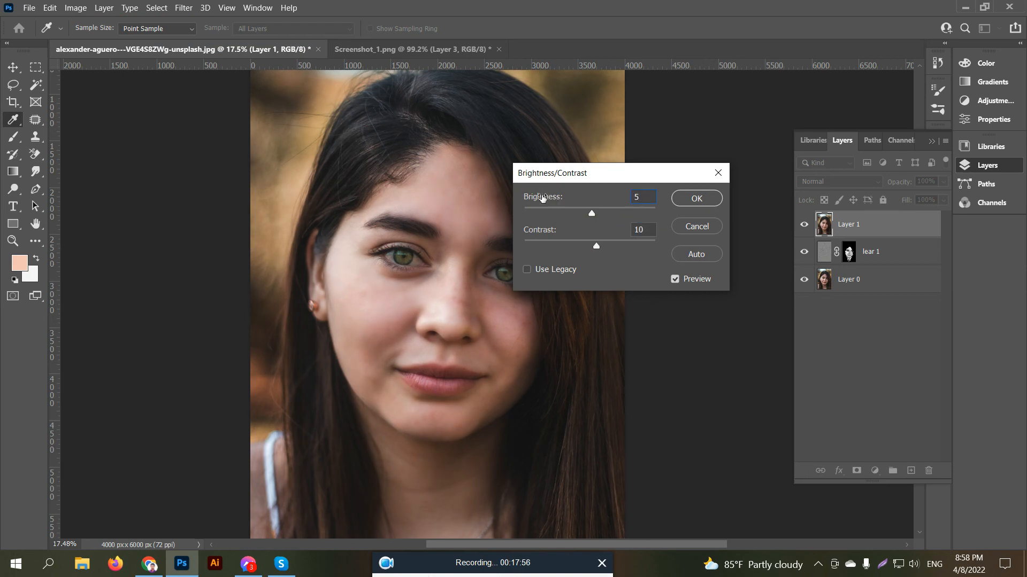
{"action": "left_click", "coordinate": [689, 199]}
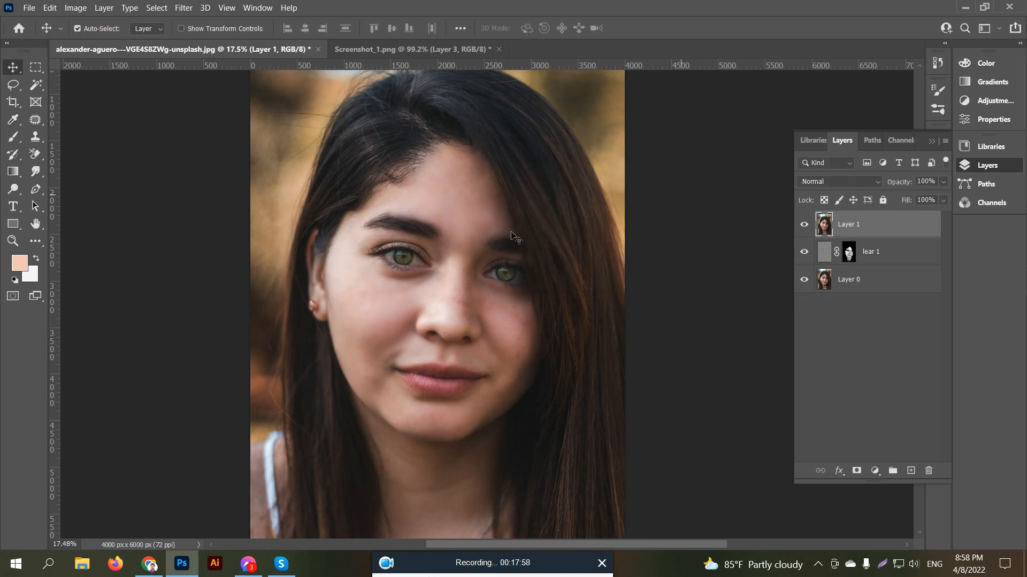
Apply the Camera Raw Filter to the merged layer with Temperature +5, Tint +4, Exposure +0.10, Contrast +4, Highlights -5 and Shadows -4.
{"action": "left_click", "coordinate": [182, 9]}
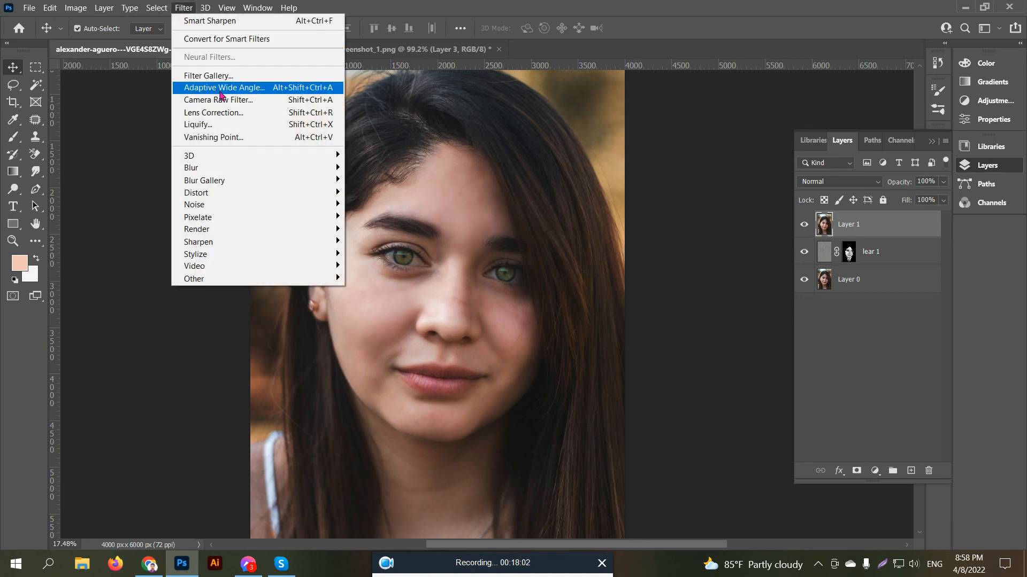
{"action": "left_click", "coordinate": [246, 106]}
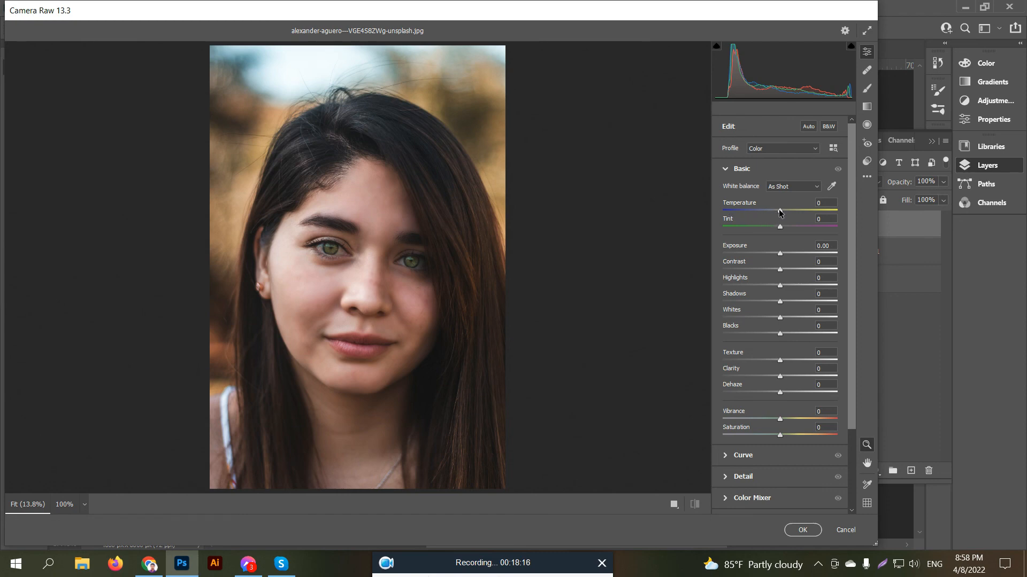
{"action": "left_click_drag", "start_coordinate": [779, 213], "coordinate": [781, 213]}
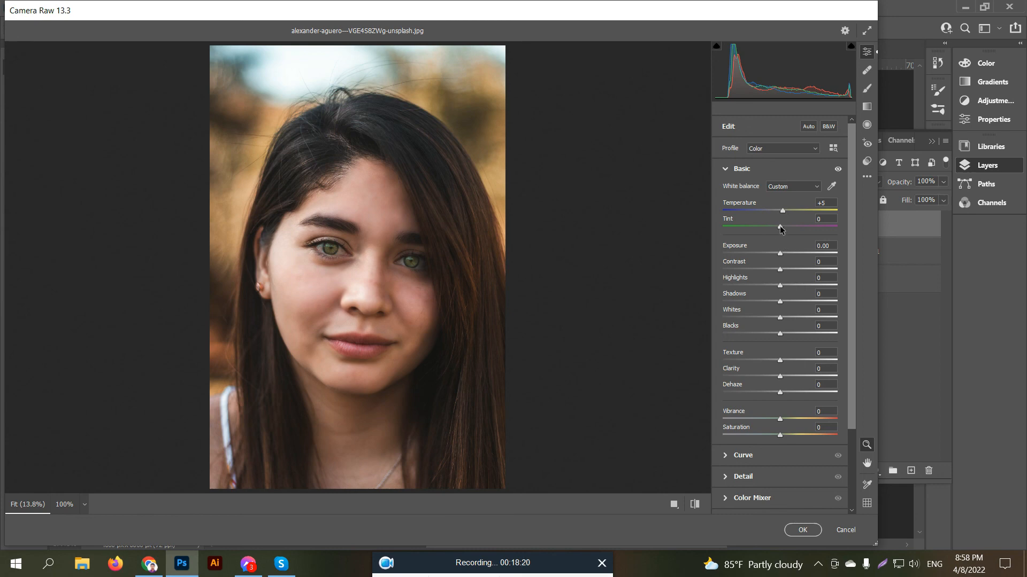
{"action": "left_click_drag", "start_coordinate": [781, 229], "coordinate": [781, 274]}
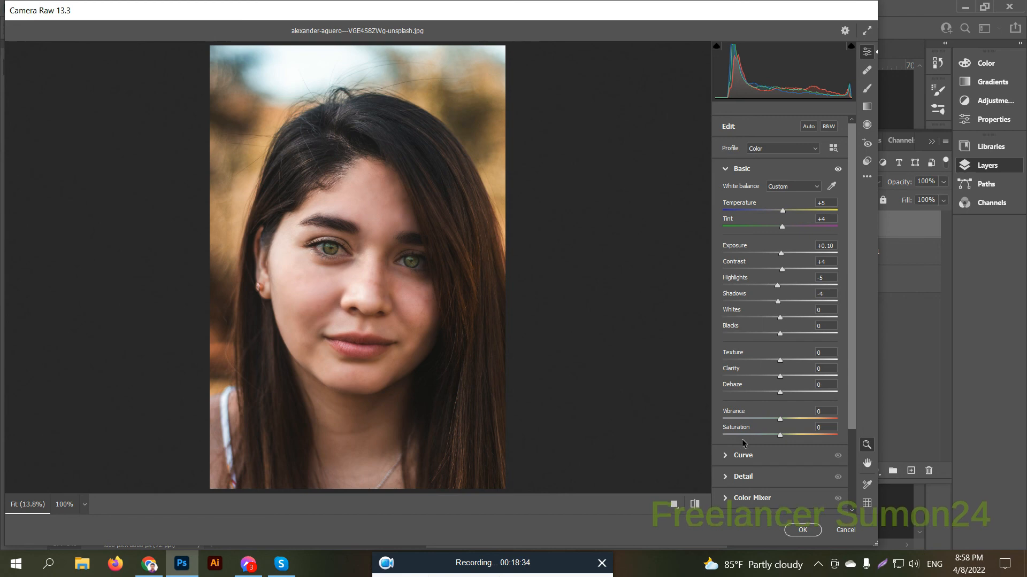
{"action": "left_click", "coordinate": [802, 530]}
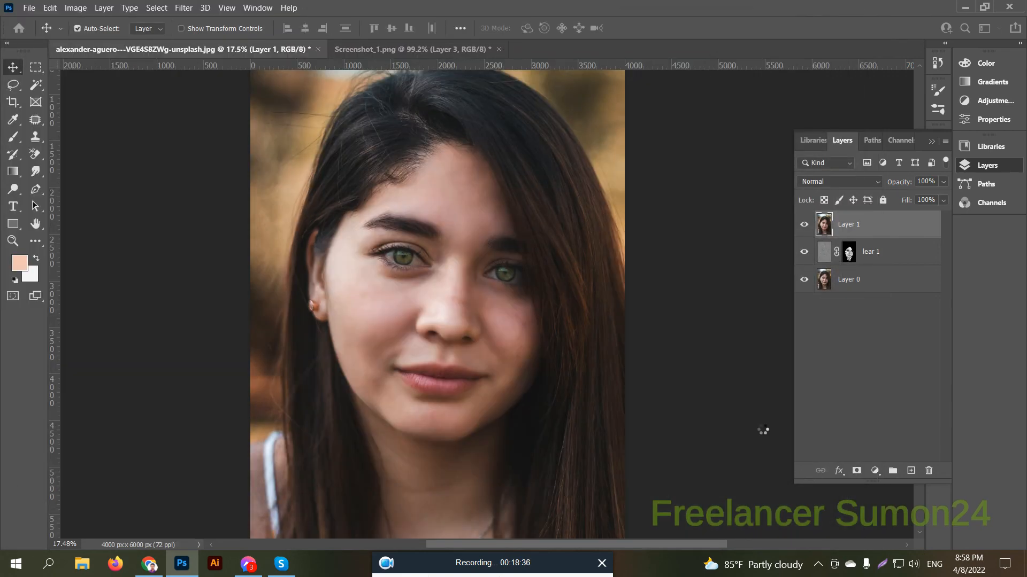
Toggle the visibility of the merged layer and lear 1 to compare the portrait before and after retouching.
{"action": "left_click", "coordinate": [805, 225]}
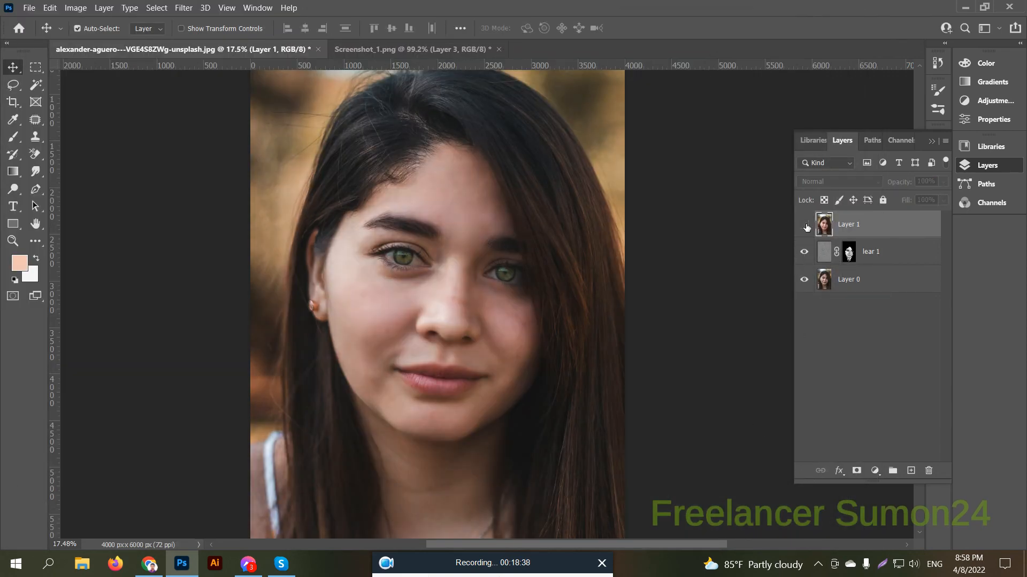
{"action": "left_click", "coordinate": [806, 252]}
{"action": "left_click", "coordinate": [804, 224]}
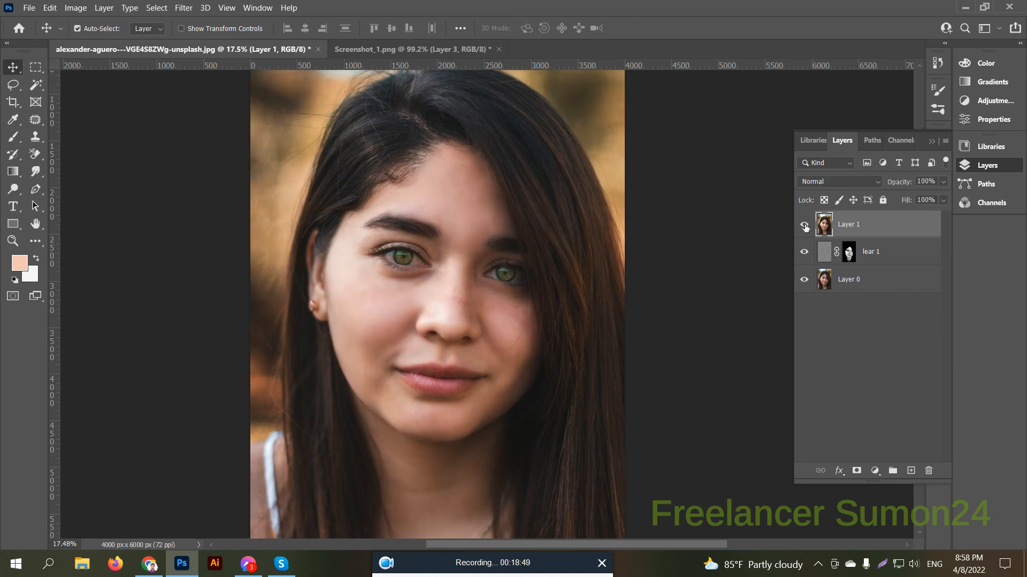
{"action": "scroll", "coordinate": [642, 294], "scroll_direction": "down", "scroll_amount": 1}
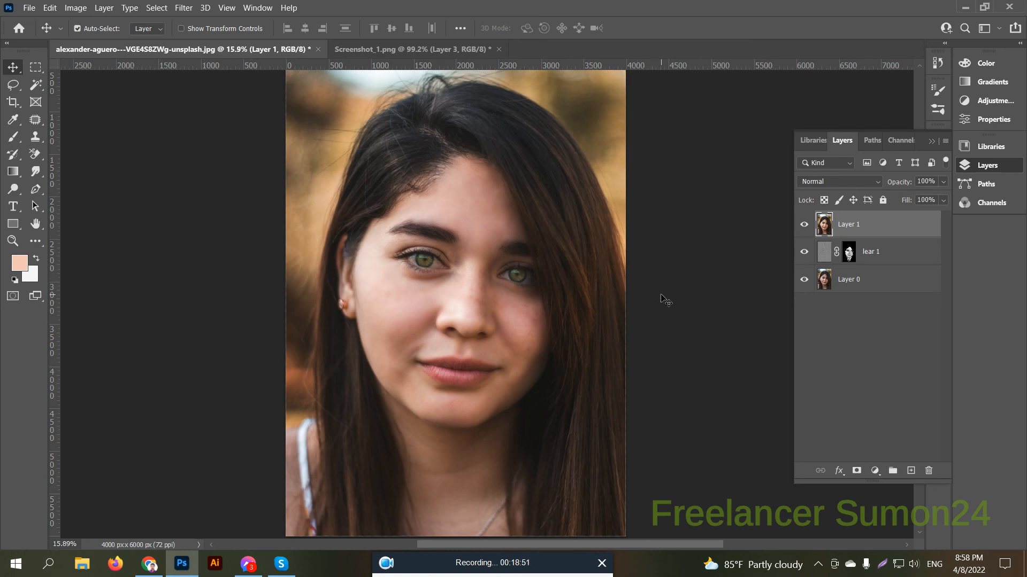